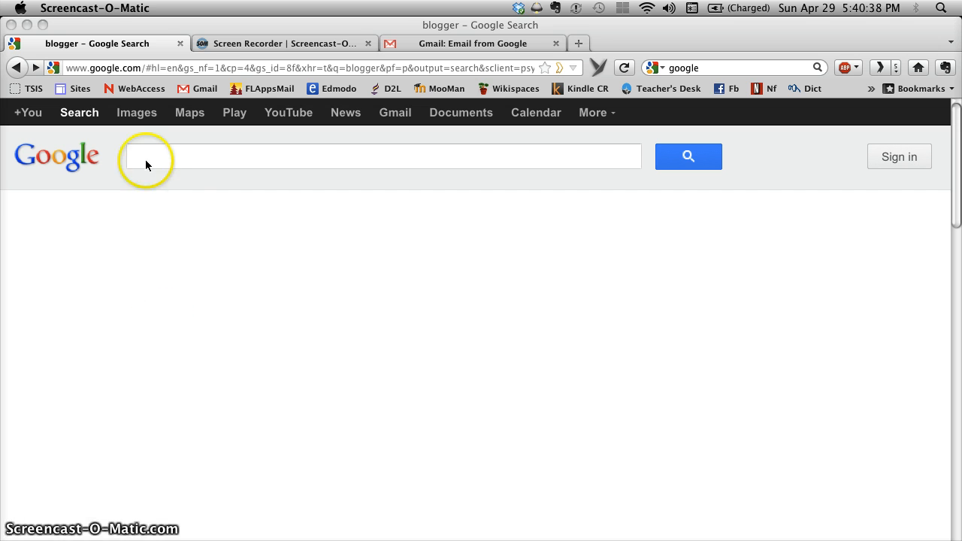
# Step: Search Google for blogger and open the 'Blogger: Create your free Blog' result
pyautogui.click(144, 156)
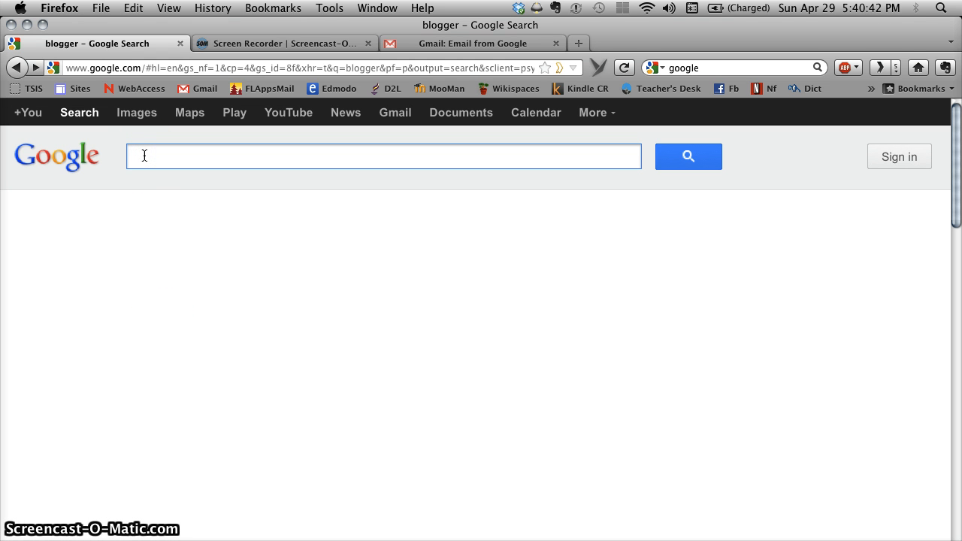
pyautogui.write('blogger')
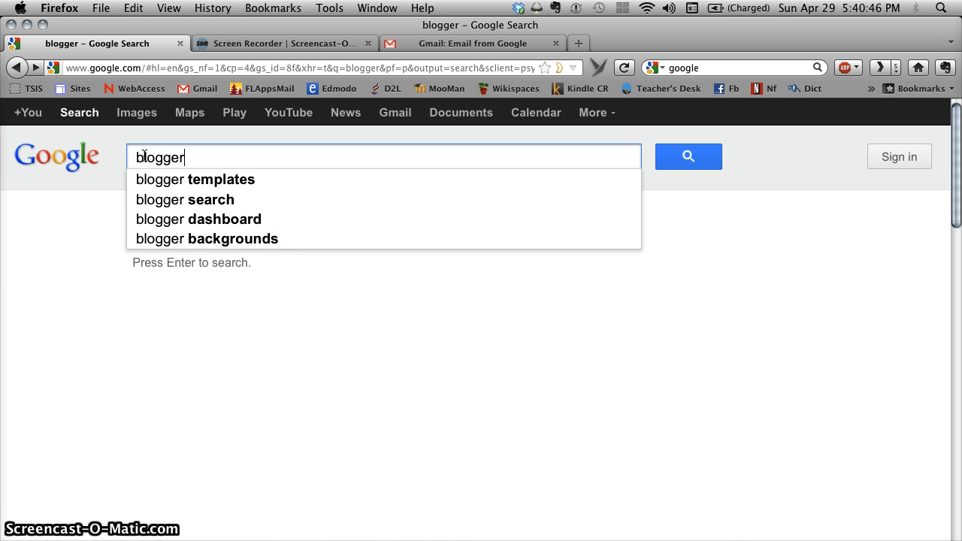
pyautogui.press('Return')
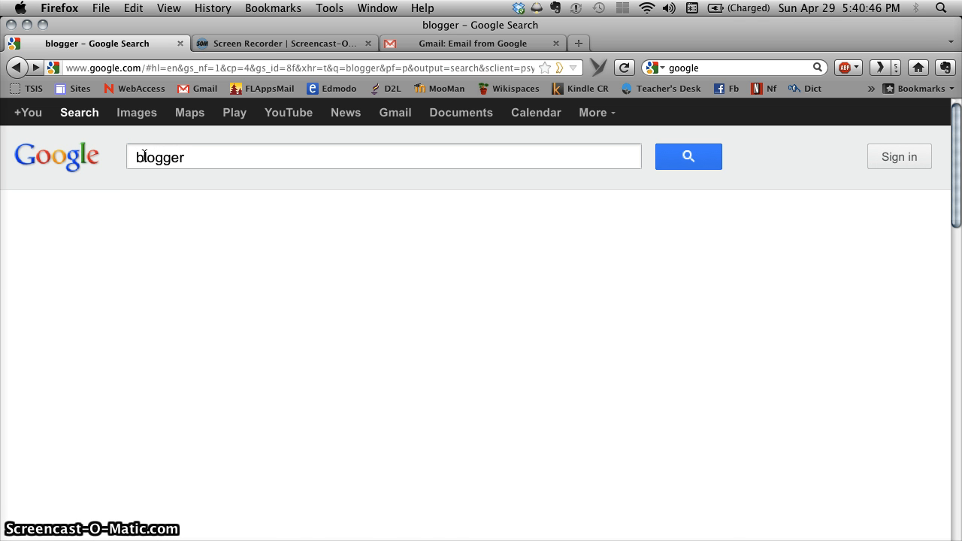
pyautogui.click(206, 208)
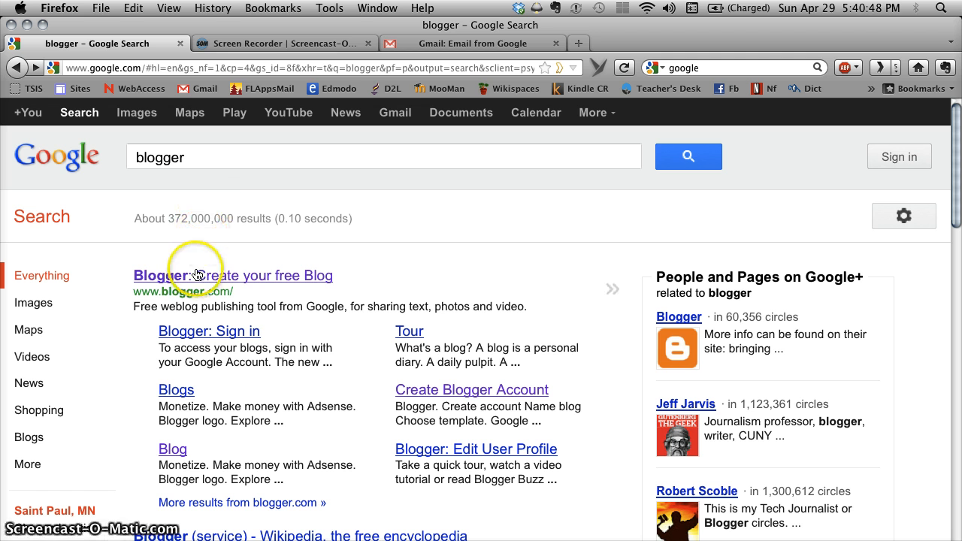
pyautogui.click(246, 279)
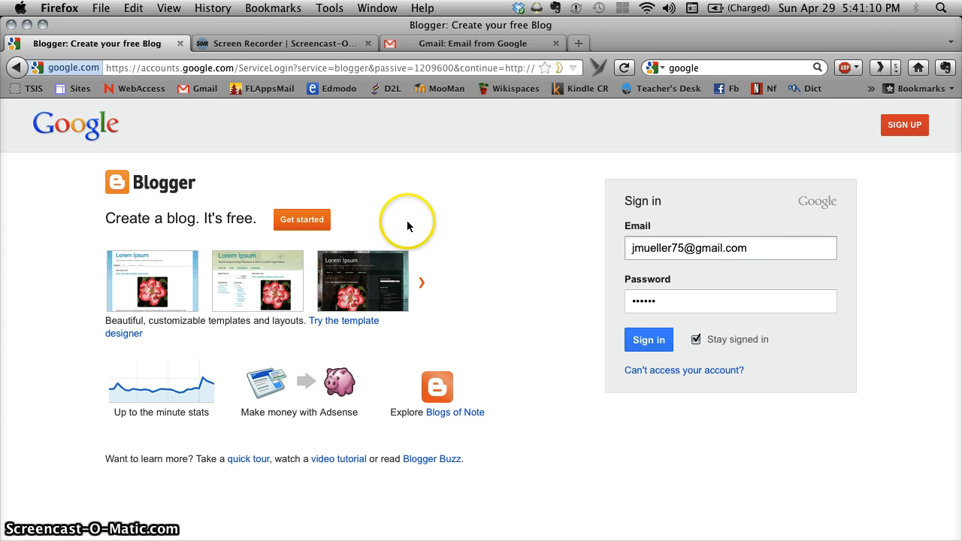
# Step: Start a new blog with Get started and place the cursor in the Email address field
pyautogui.click(311, 226)
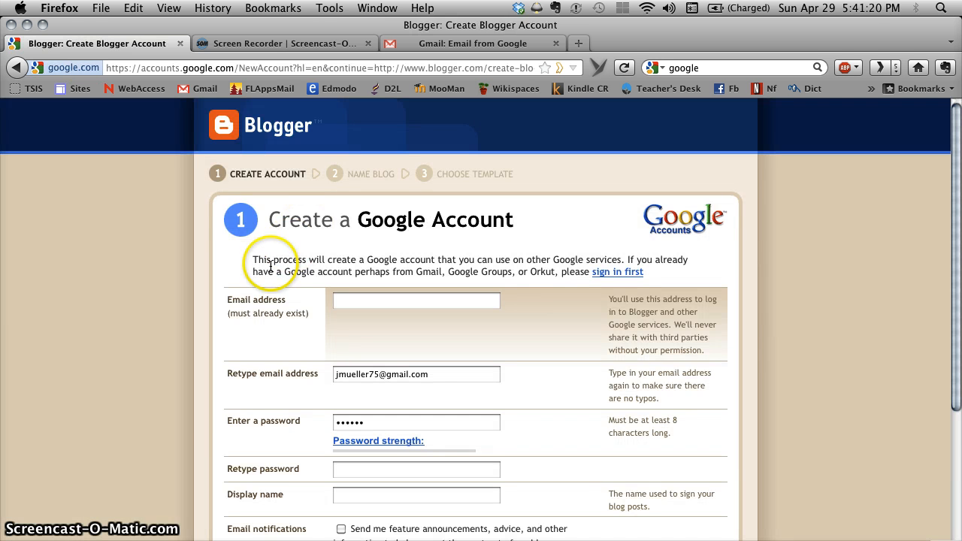
pyautogui.click(359, 302)
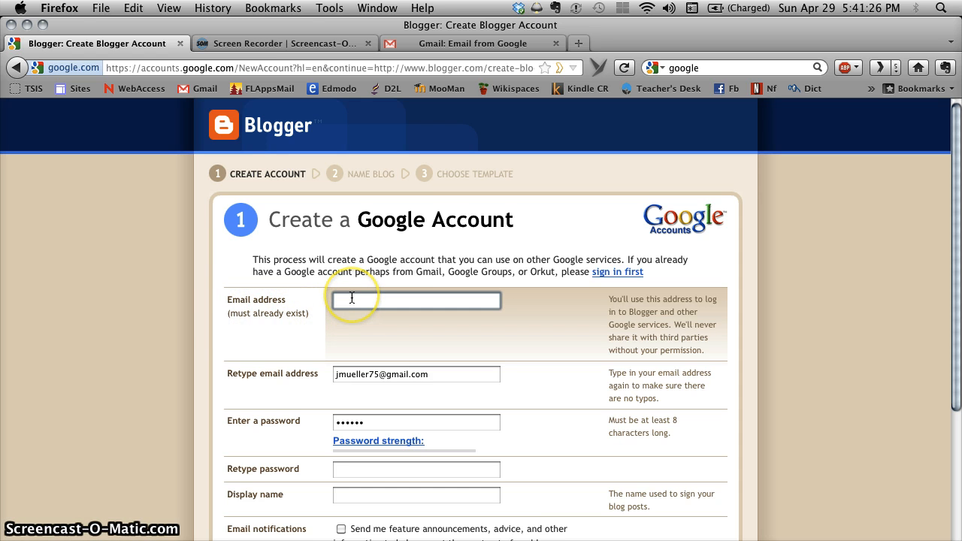
# Step: Fill the email address from a saved entry and retype the account email as confirmation
pyautogui.write('j')
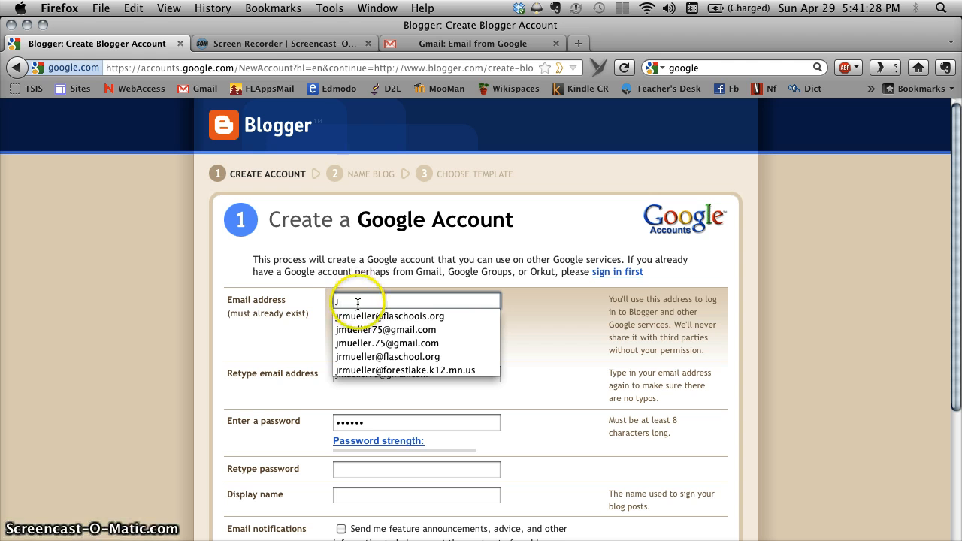
pyautogui.click(361, 319)
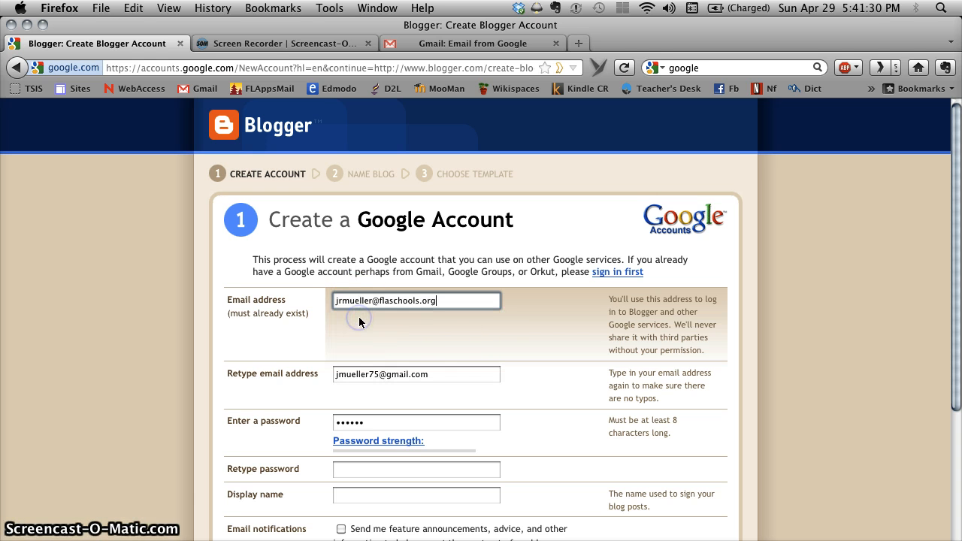
pyautogui.moveTo(489, 374); pyautogui.dragTo(328, 376)
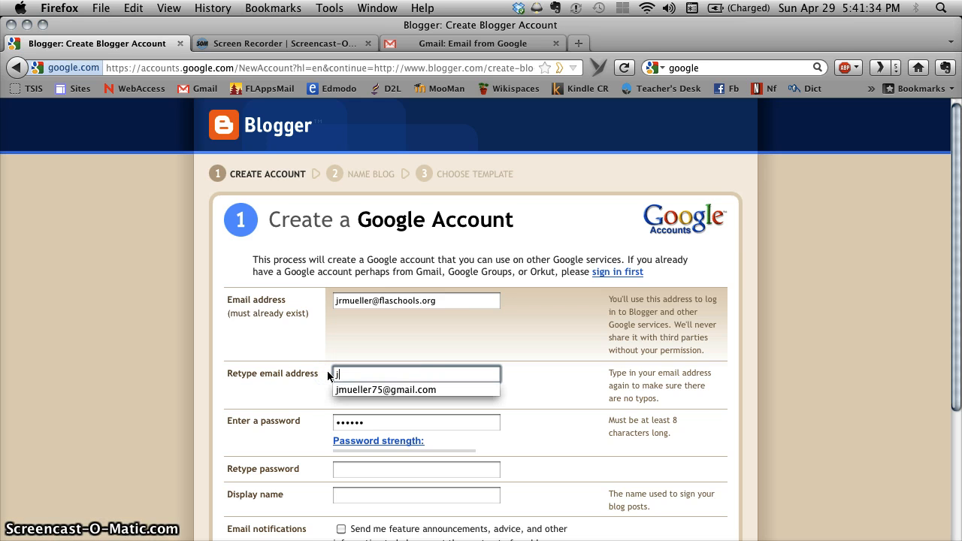
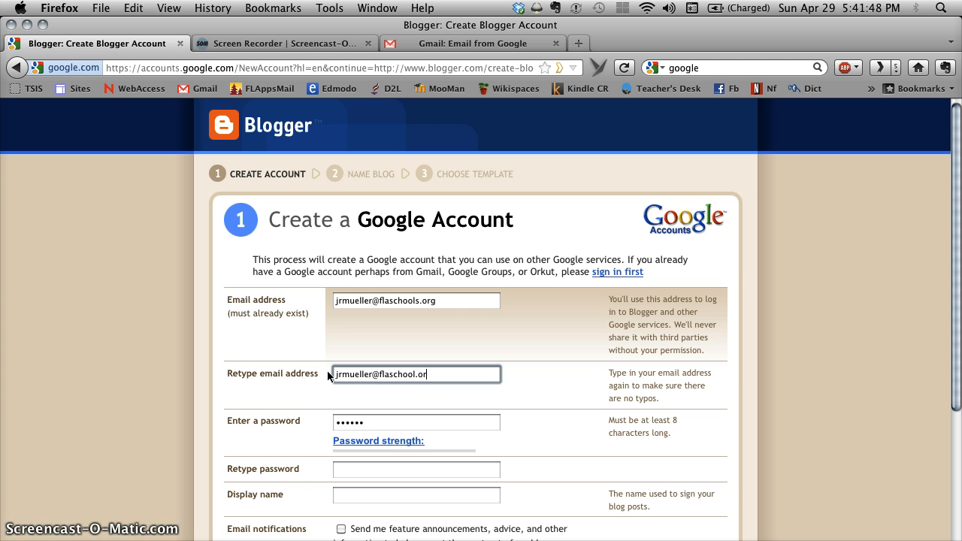
# Step: Replace the password, enter it again in Retype password, and pick the saved display name
pyautogui.click(329, 397)
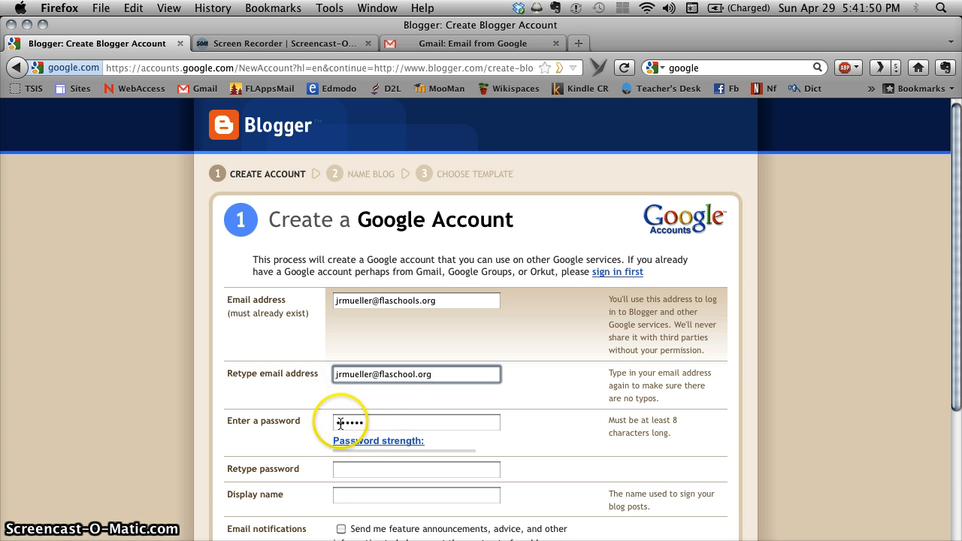
pyautogui.moveTo(373, 423); pyautogui.dragTo(322, 420)
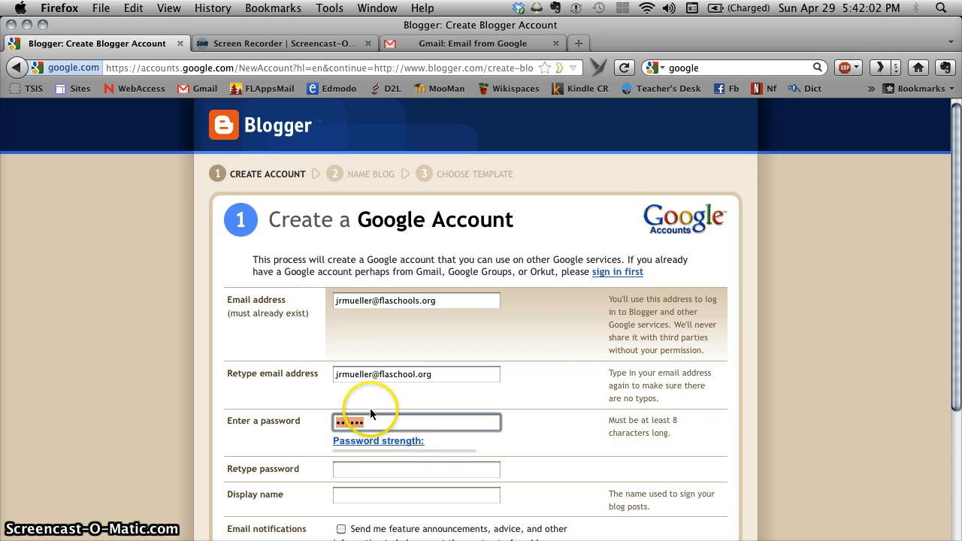
pyautogui.write('••')
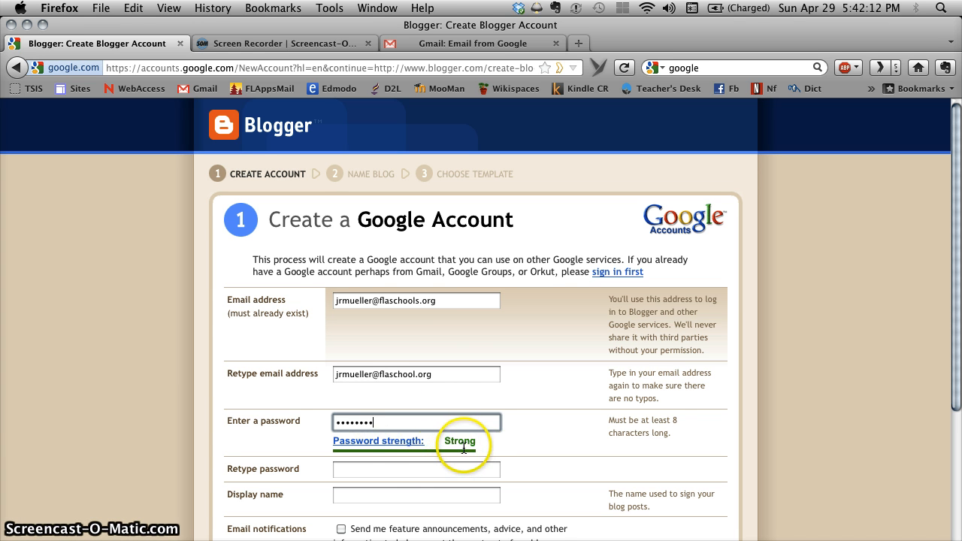
pyautogui.click(370, 472)
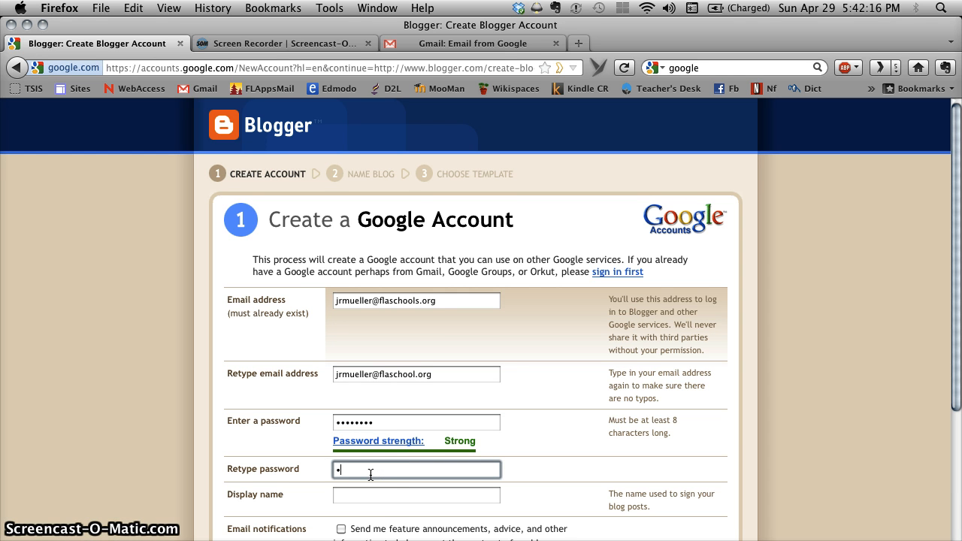
pyautogui.write('••')
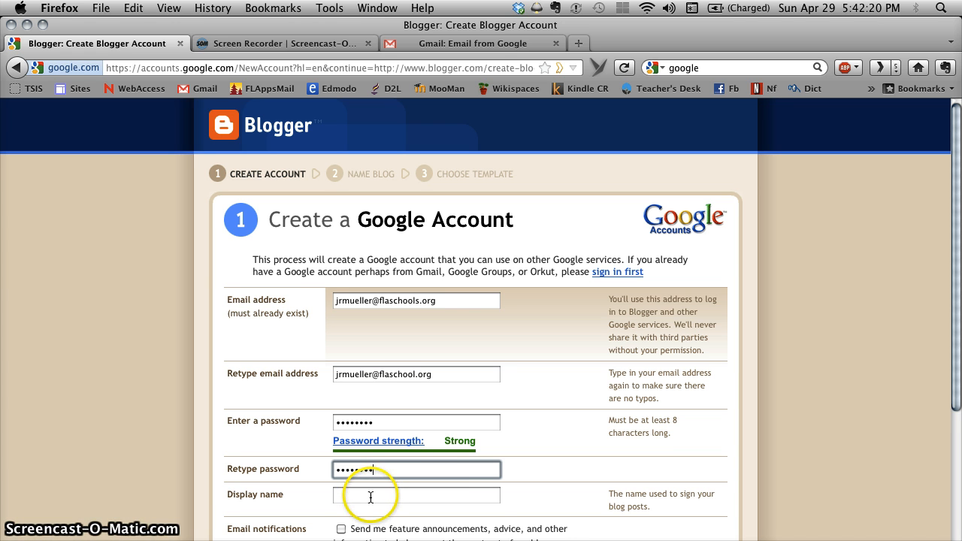
pyautogui.click(370, 496)
pyautogui.write('M')
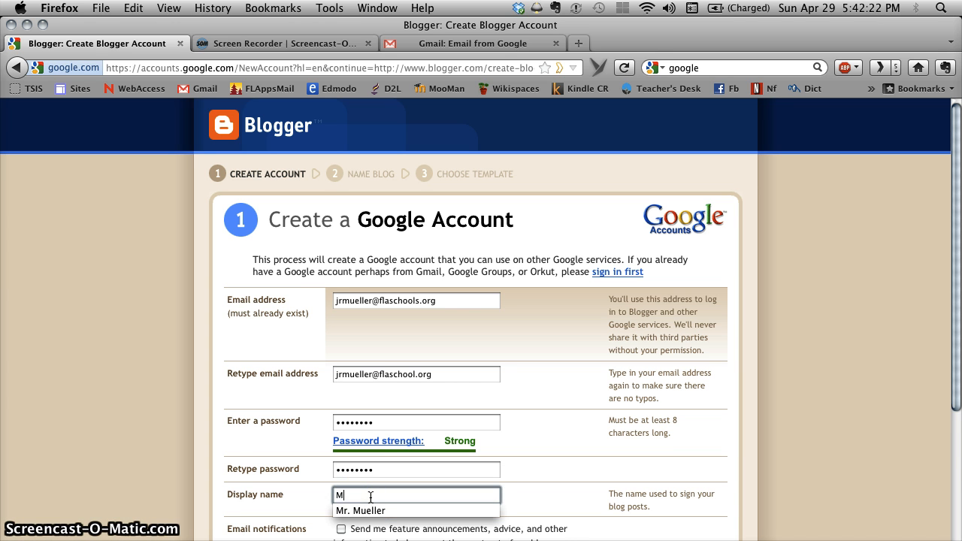
pyautogui.click(372, 511)
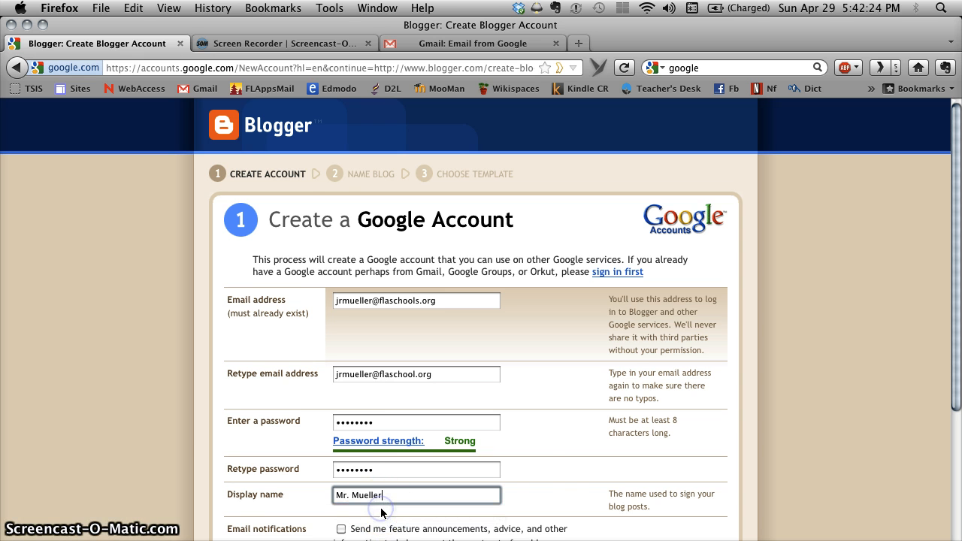
# Step: Set gender to Male and fill the birthday from a saved date
pyautogui.scroll(-5, 547, 483)
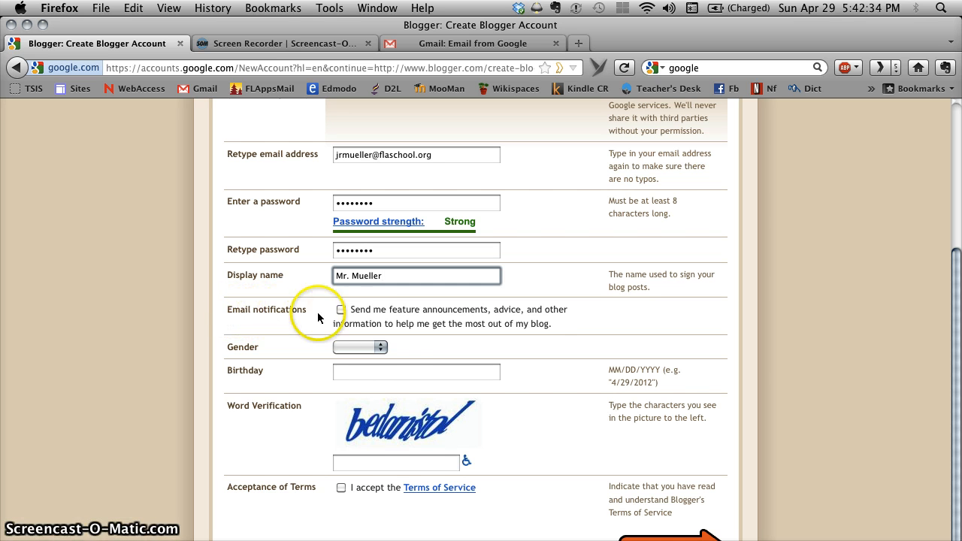
pyautogui.click(379, 348)
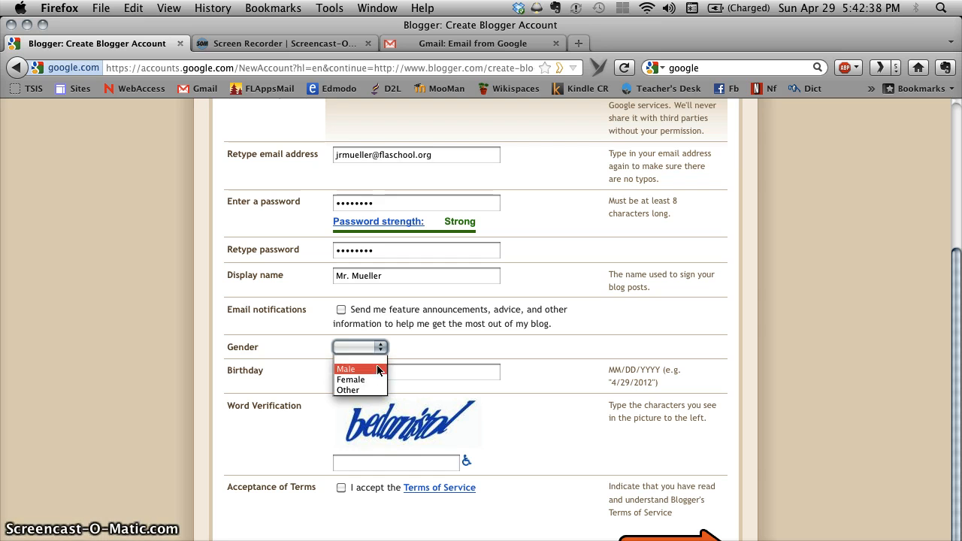
pyautogui.click(378, 371)
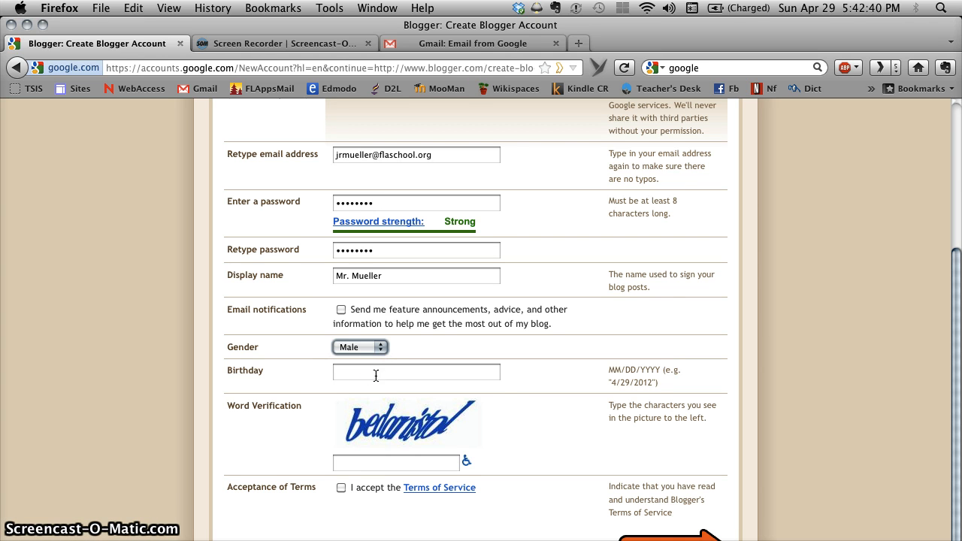
pyautogui.click(376, 374)
pyautogui.write('0')
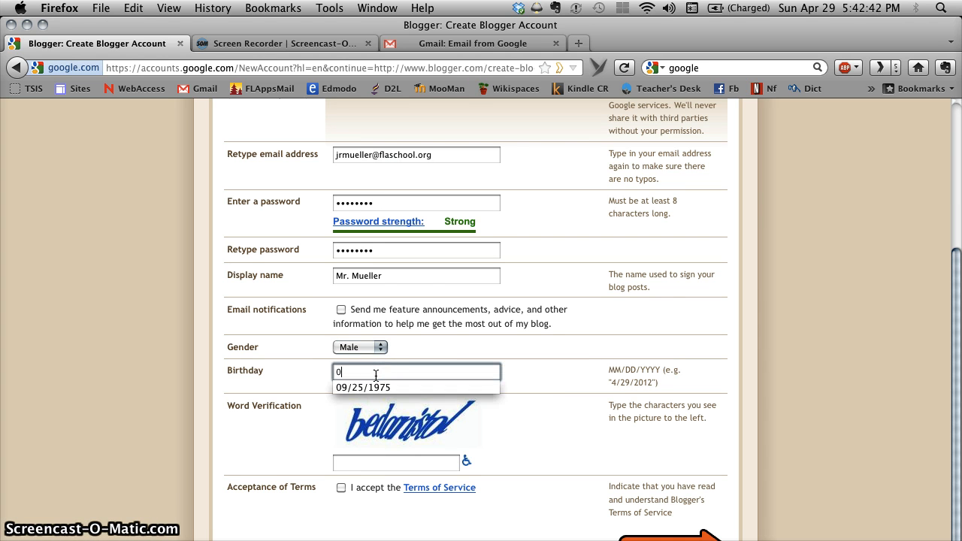
pyautogui.click(380, 387)
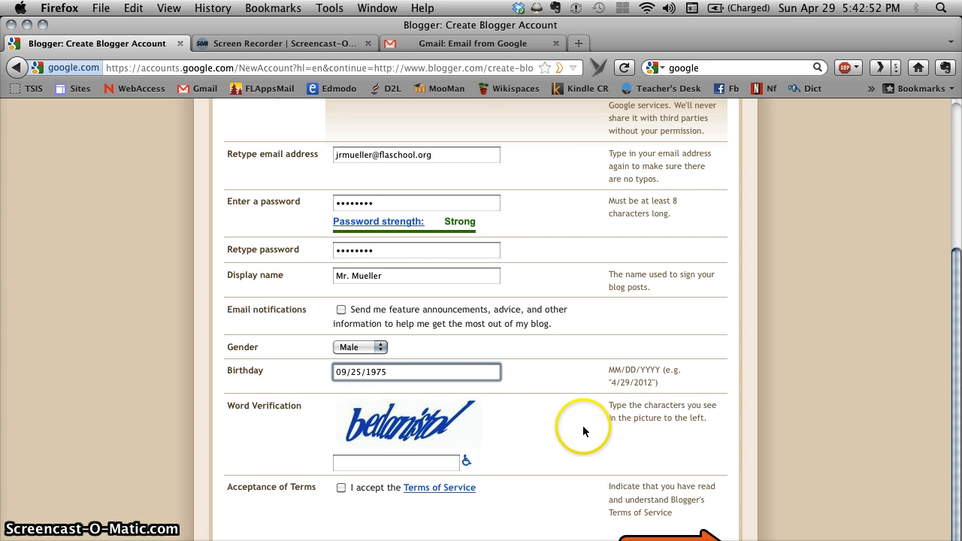
# Step: Enter word verification 'anistol', accept the Terms of Service, and submit the form
pyautogui.click(383, 463)
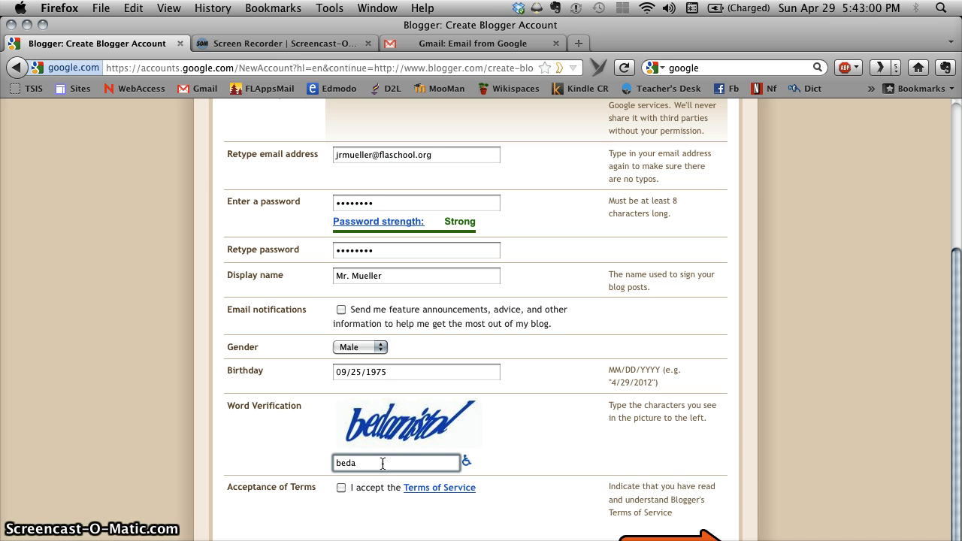
pyautogui.write('an')
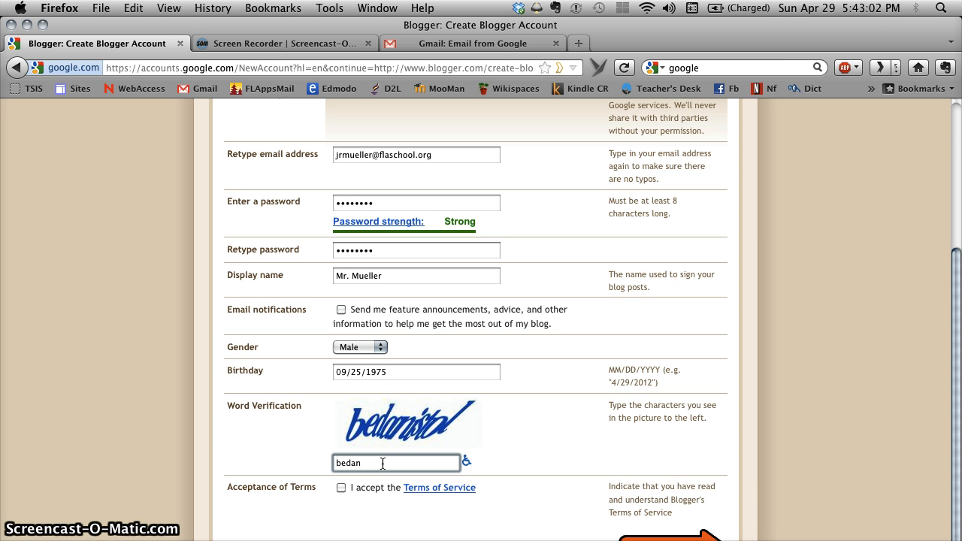
pyautogui.write('isto')
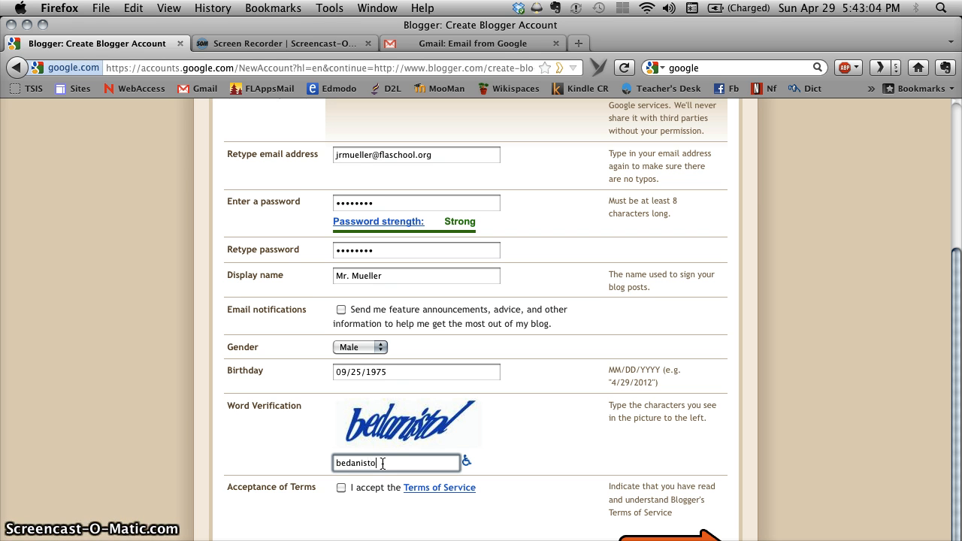
pyautogui.write('l')
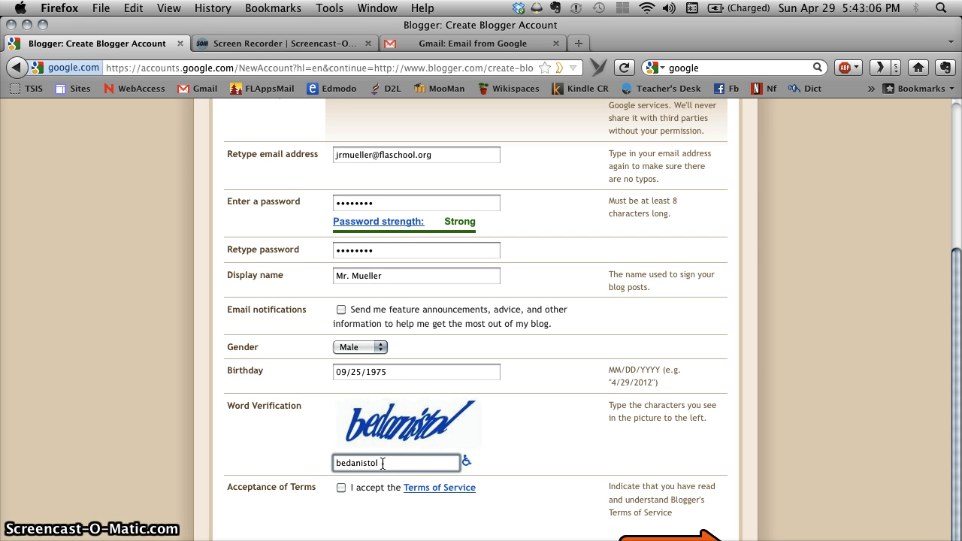
pyautogui.click(342, 489)
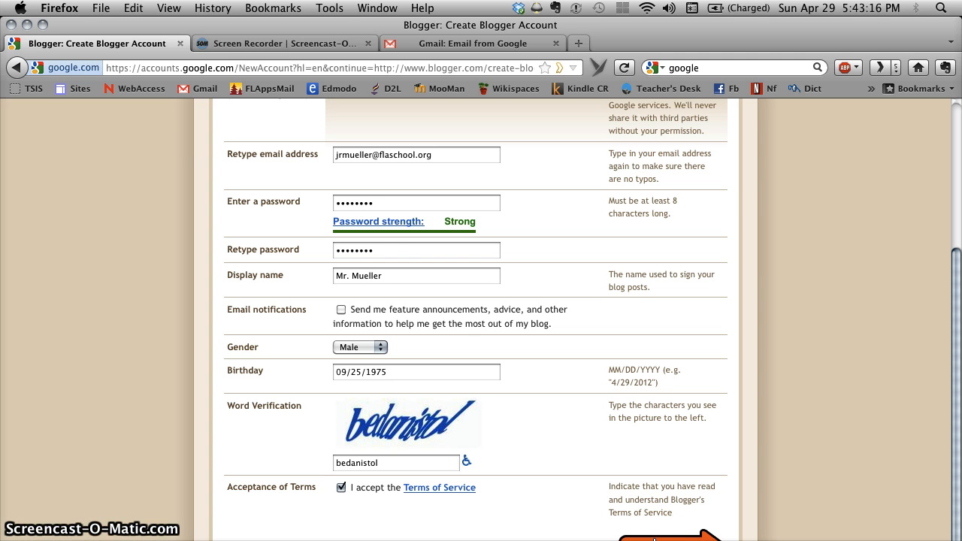
pyautogui.click(654, 538)
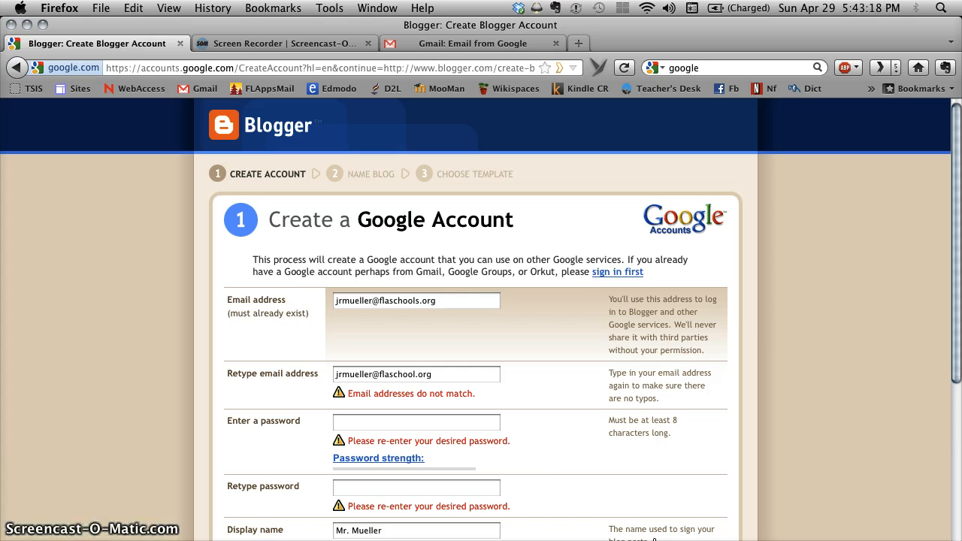
# Step: Correct the retyped email address and re-enter the password in both password fields
pyautogui.scroll(-2, 573, 462)
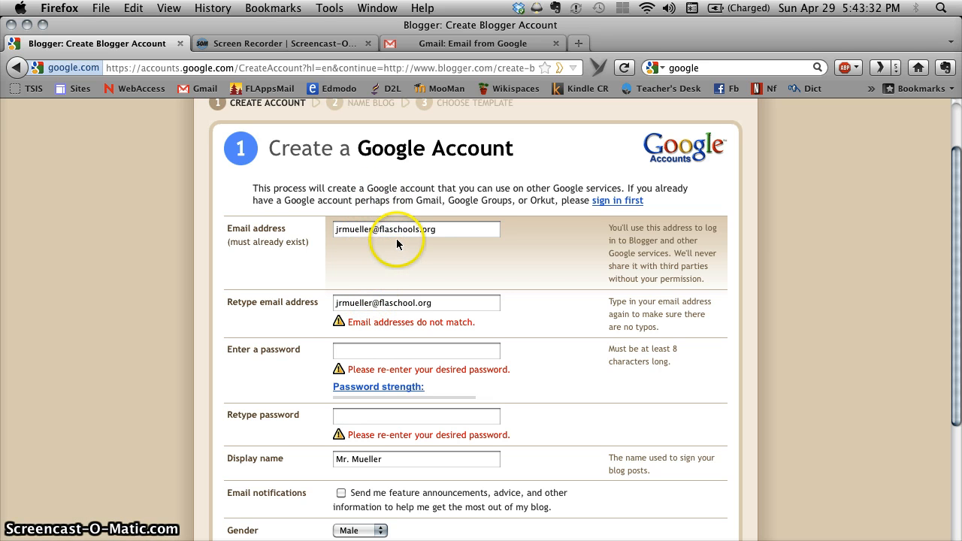
pyautogui.click(416, 305)
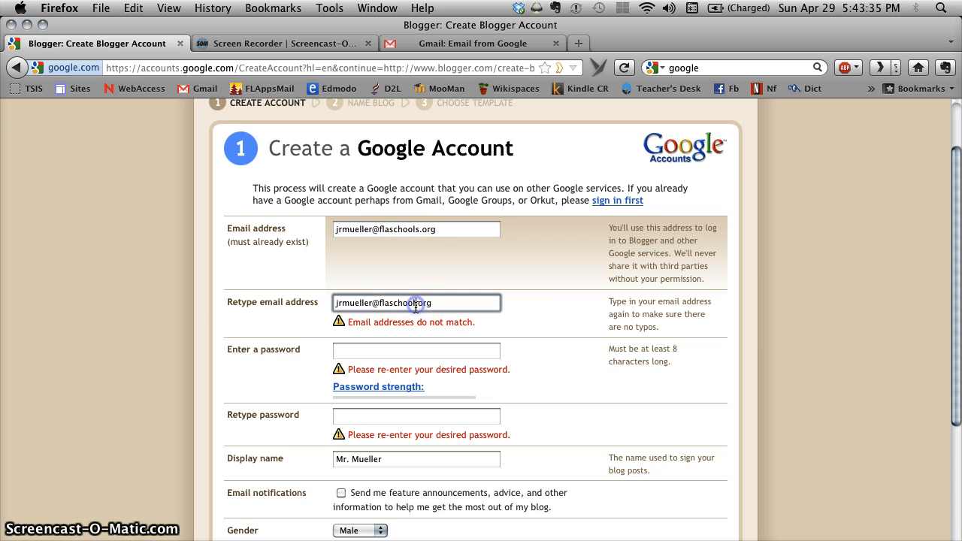
pyautogui.click(383, 350)
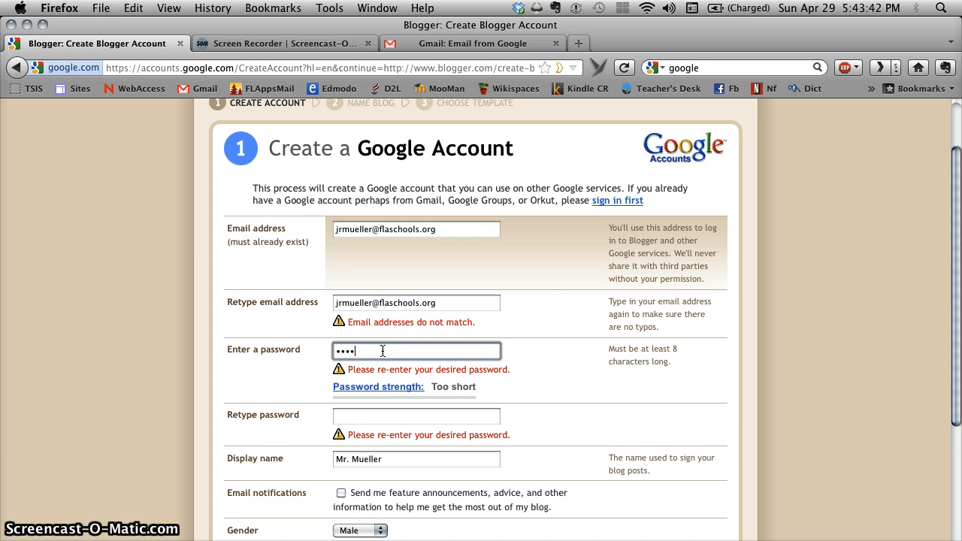
pyautogui.write('••••••••')
pyautogui.press('Tab')
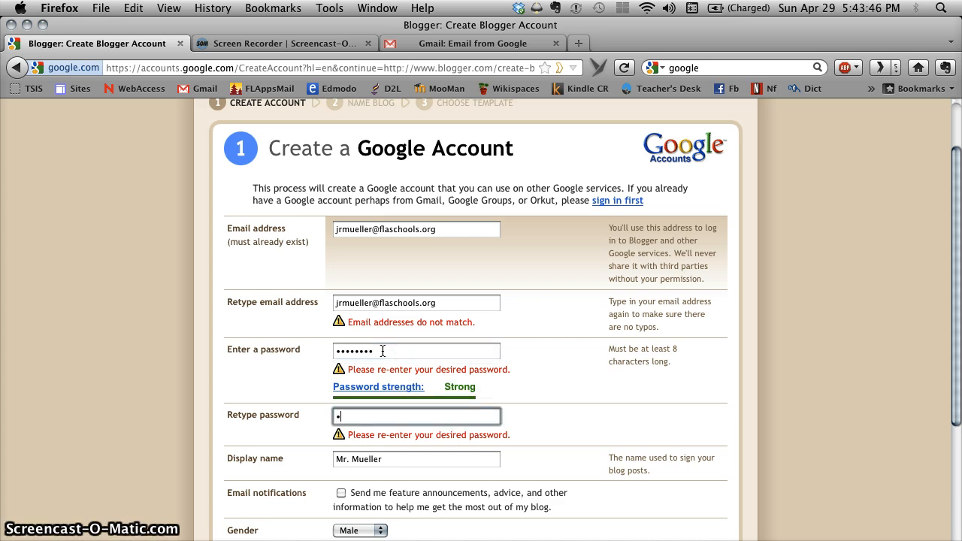
pyautogui.write('••••••••')
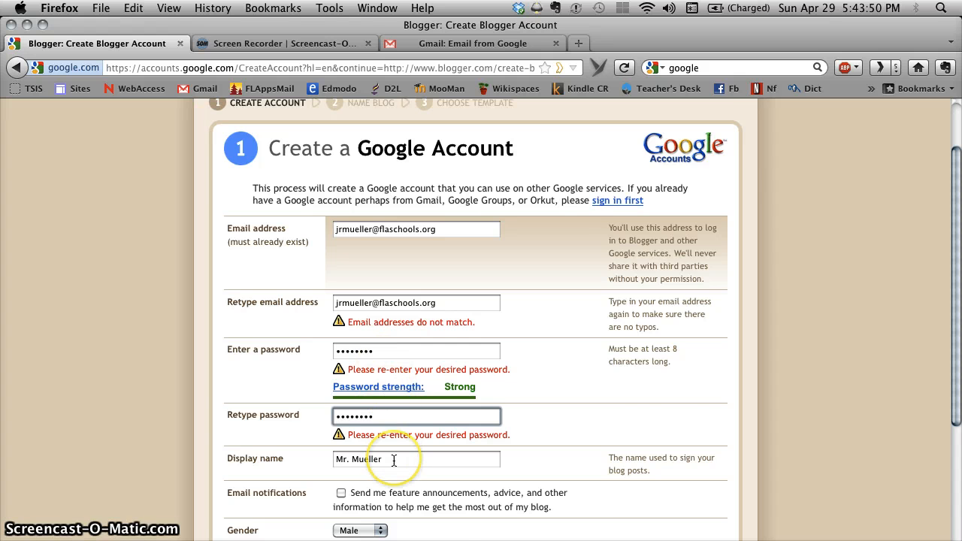
# Step: Fill in the new word verification characters and resubmit the sign-up form
pyautogui.scroll(-5, 394, 456)
pyautogui.scroll(-2, 392, 461)
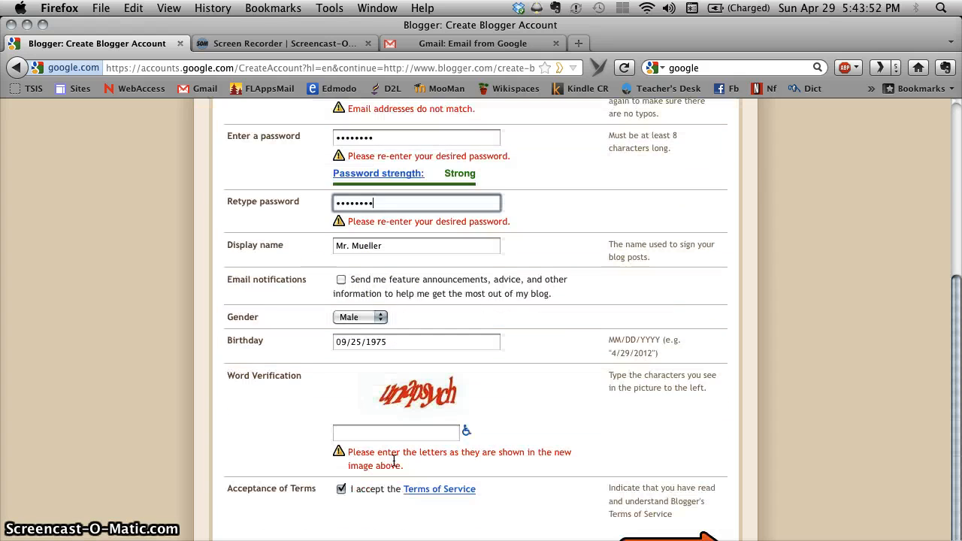
pyautogui.click(338, 429)
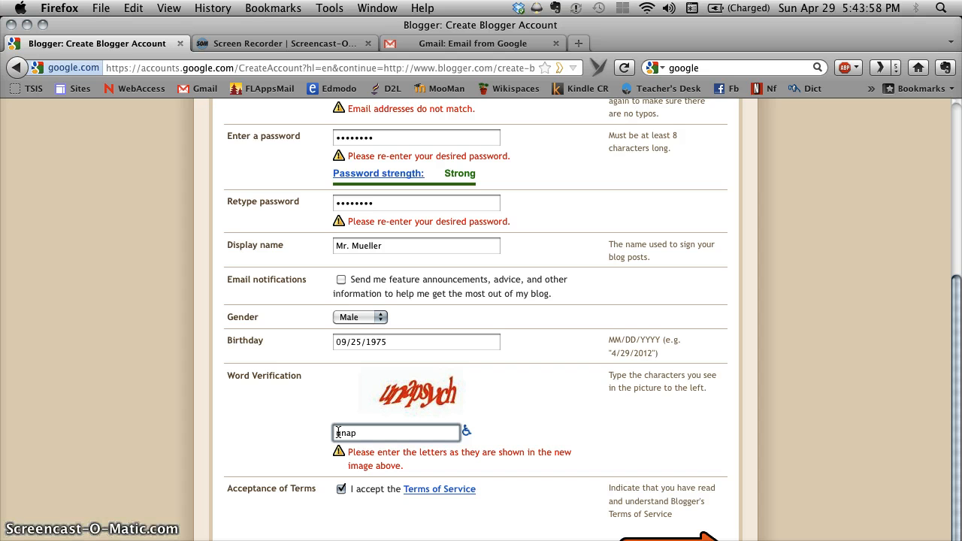
pyautogui.write('ch')
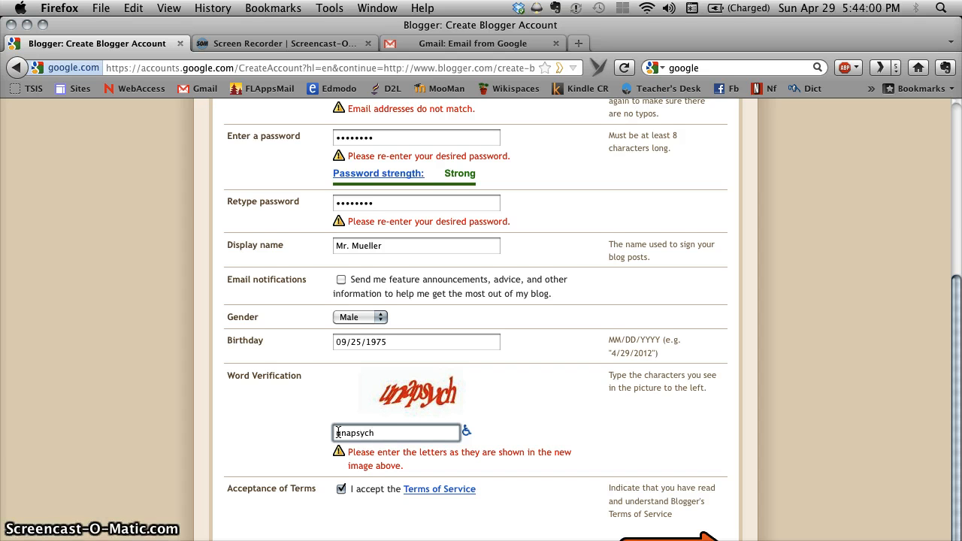
pyautogui.scroll(-1, 379, 432)
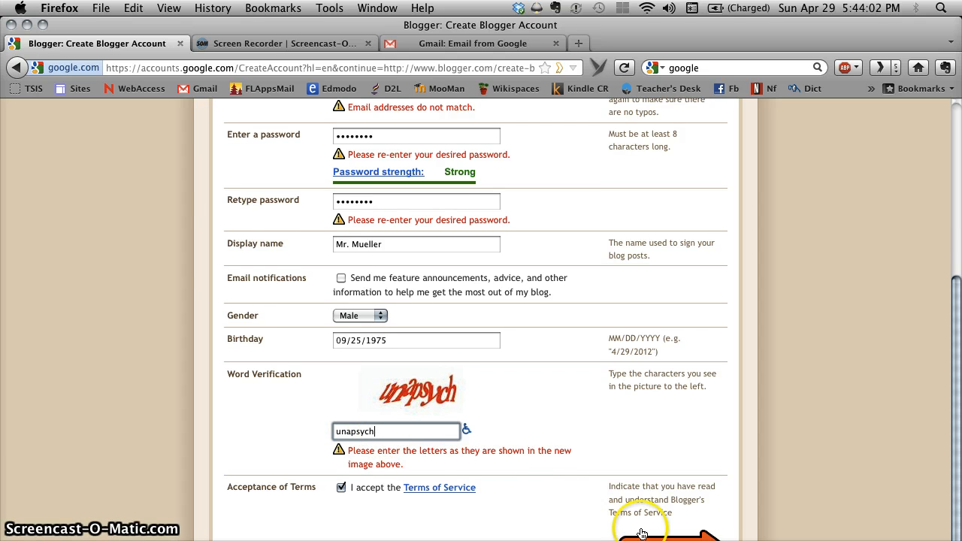
pyautogui.click(671, 539)
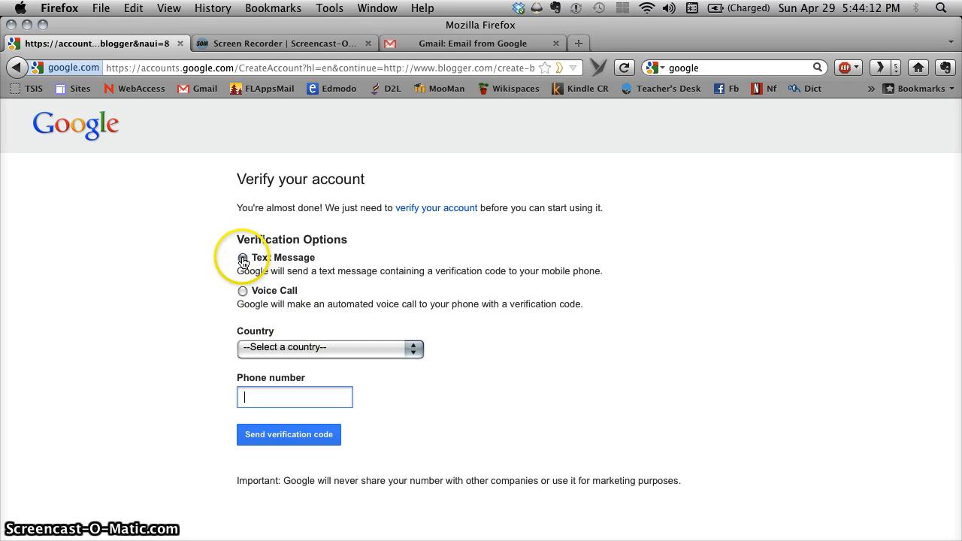
# Step: Choose United States, enter the phone number, and send the verification code by text
pyautogui.click(396, 349)
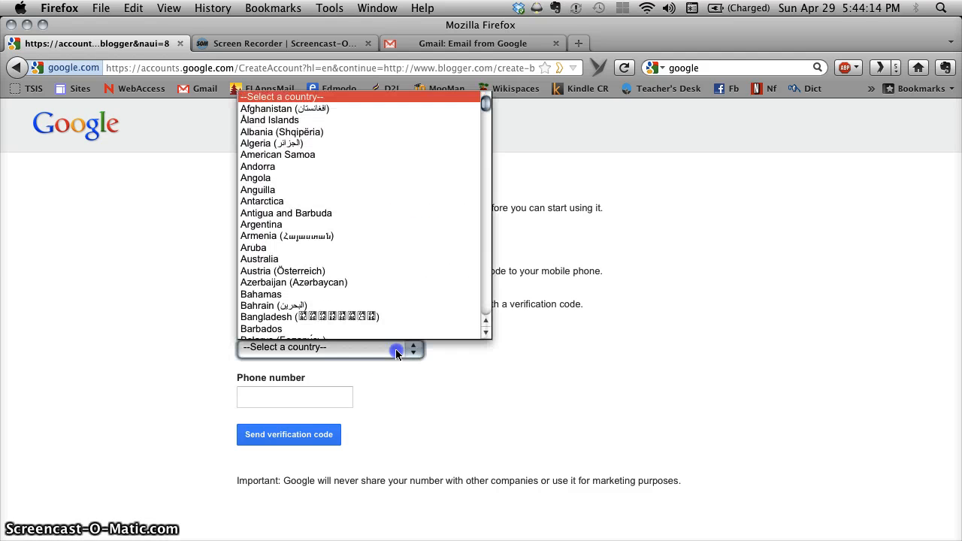
pyautogui.scroll(-20, 379, 272)
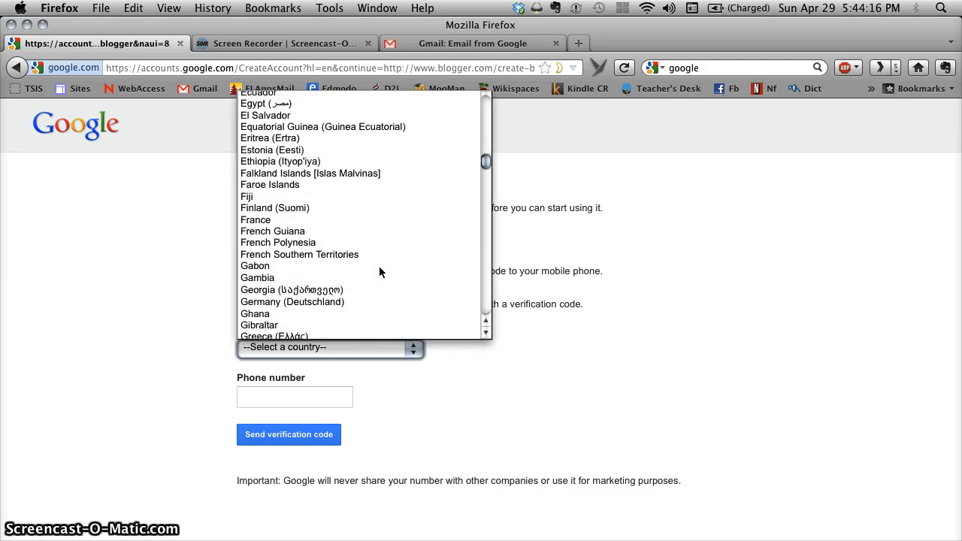
pyautogui.scroll(-20, 380, 272)
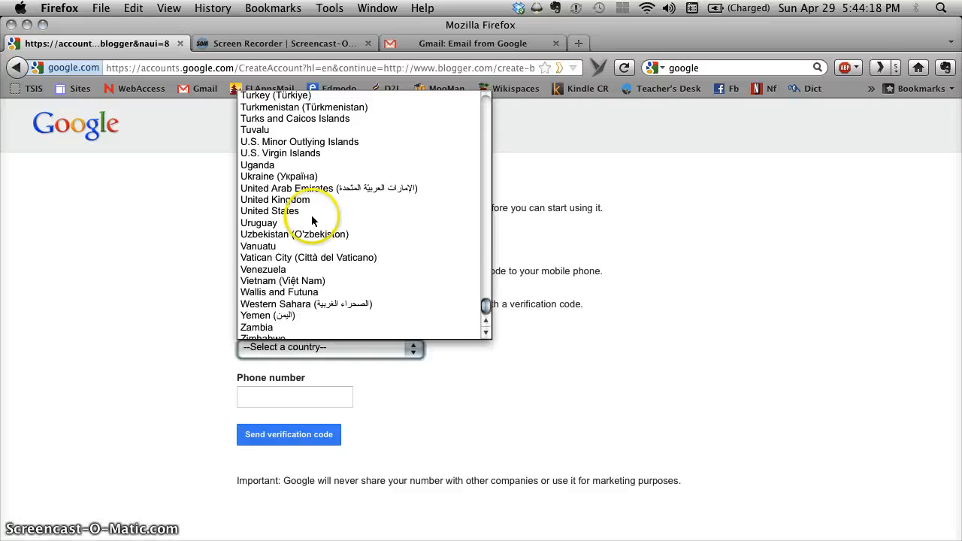
pyautogui.click(278, 211)
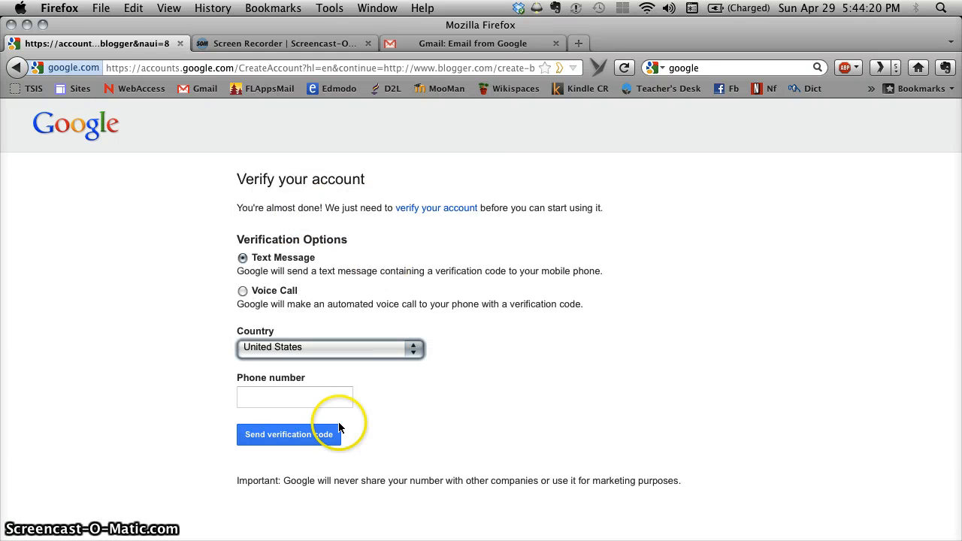
pyautogui.click(247, 395)
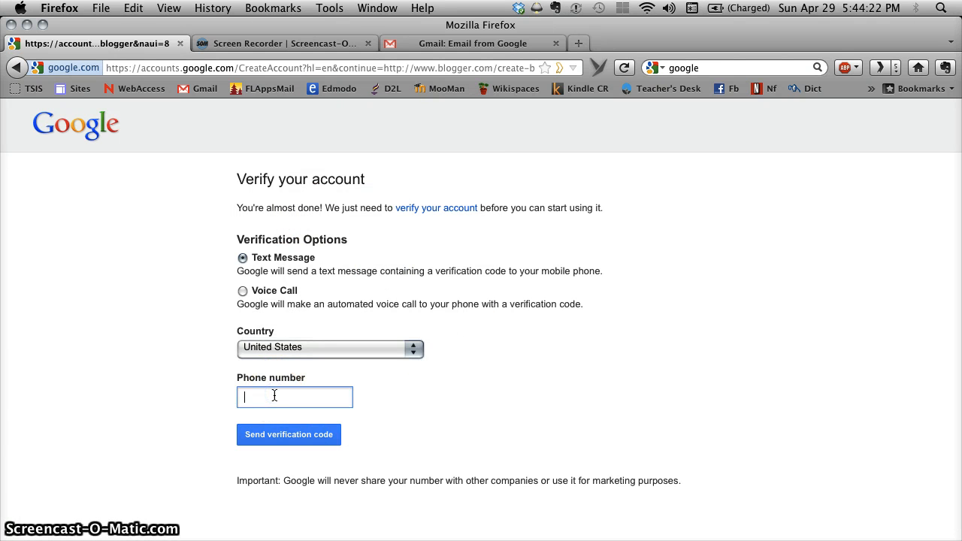
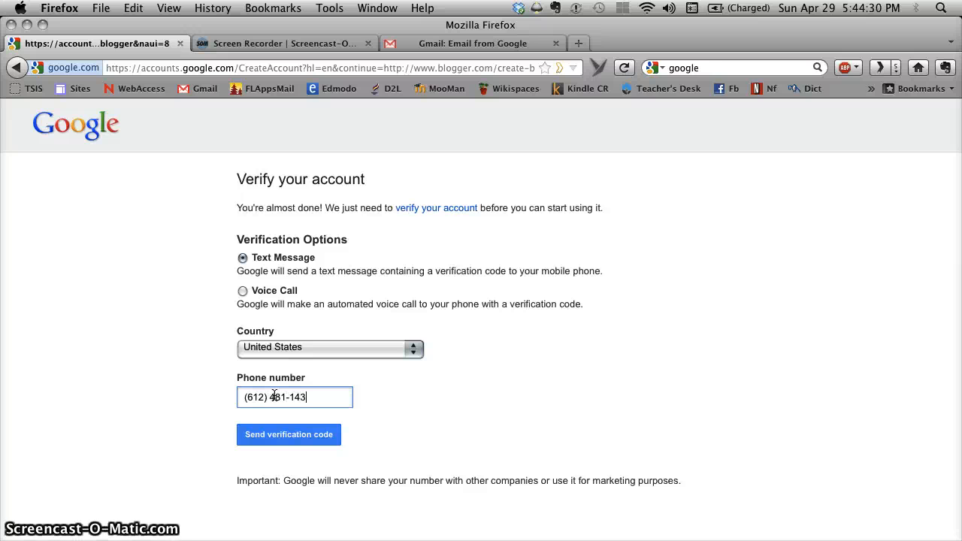
pyautogui.click(280, 434)
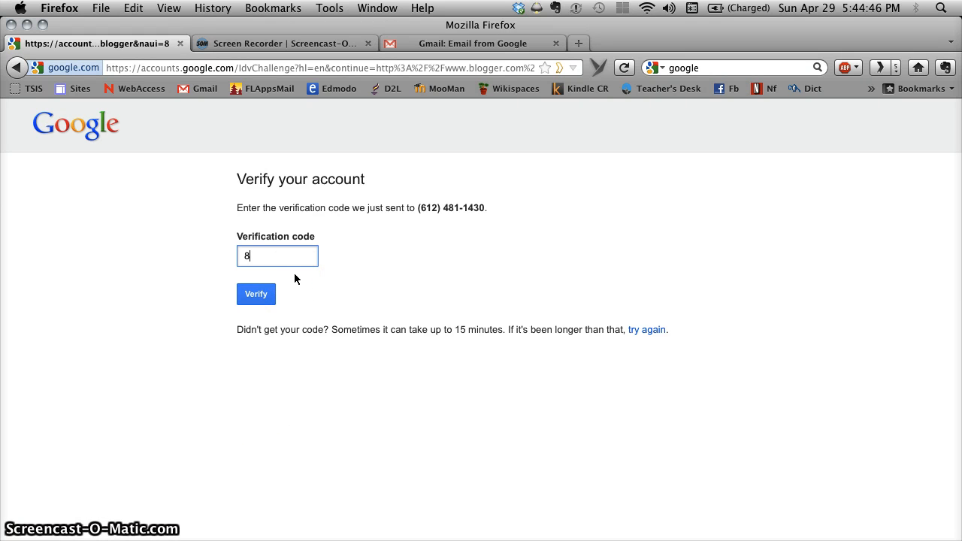
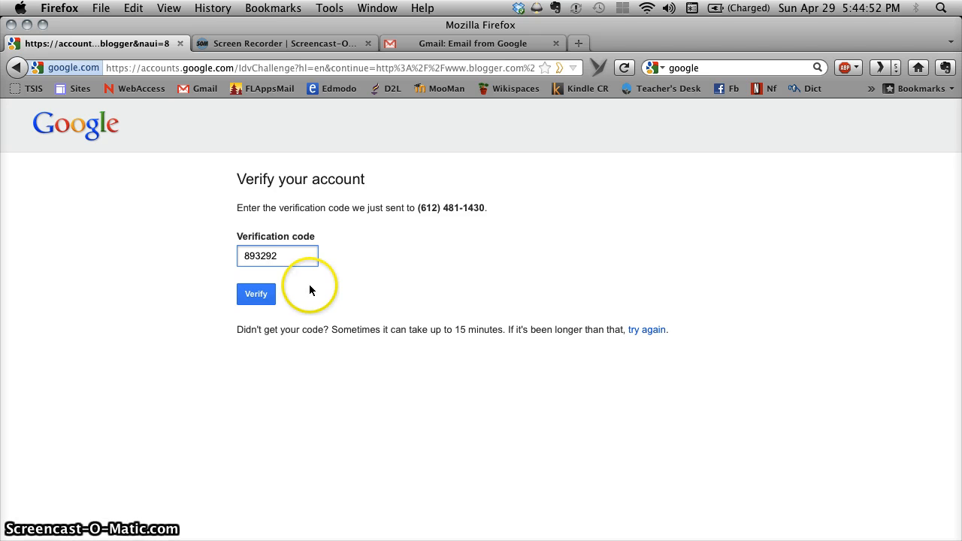
# Step: Enter the texted verification code and verify the account
pyautogui.click(263, 297)
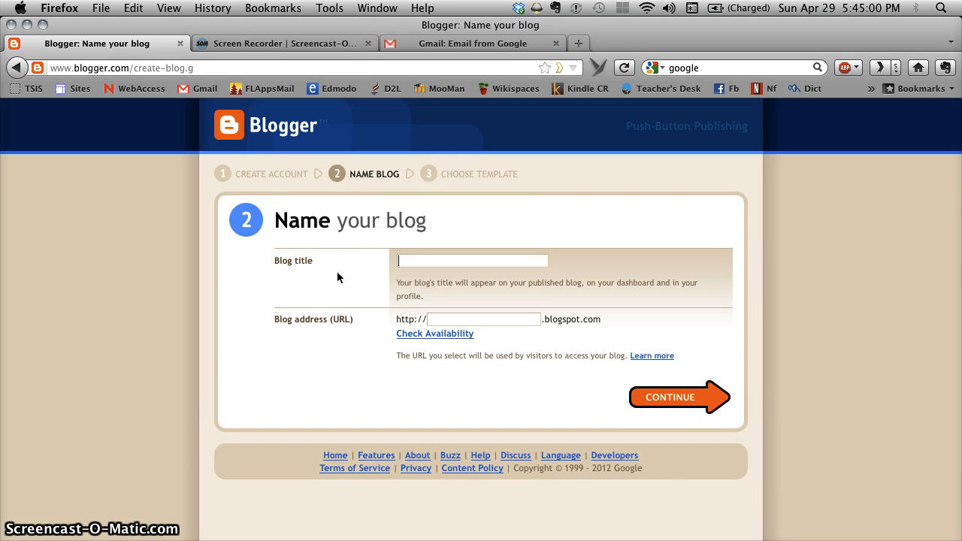
# Step: Title the blog 'Forest Lake Mass Communications', fixing a typo and accepting the suggestion
pyautogui.write('For')
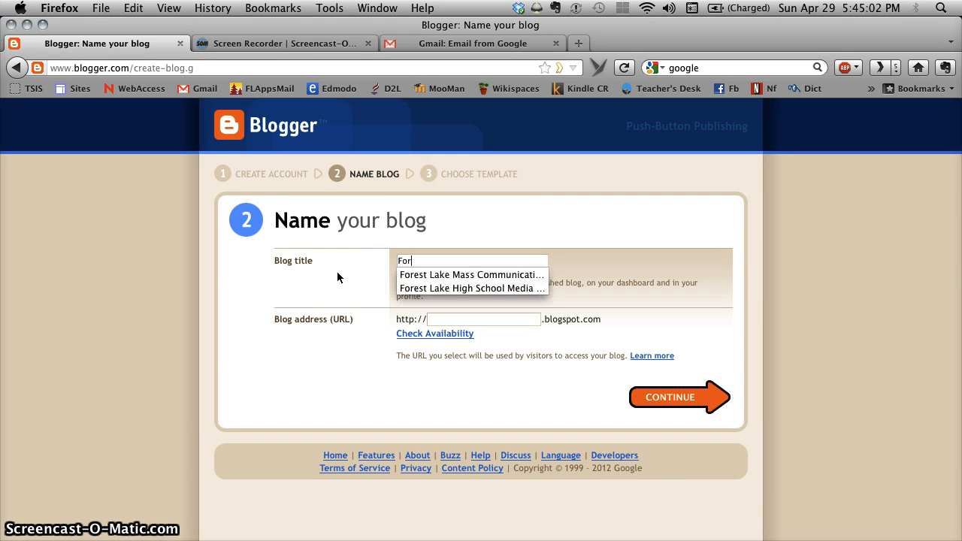
pyautogui.write('est Lkae M')
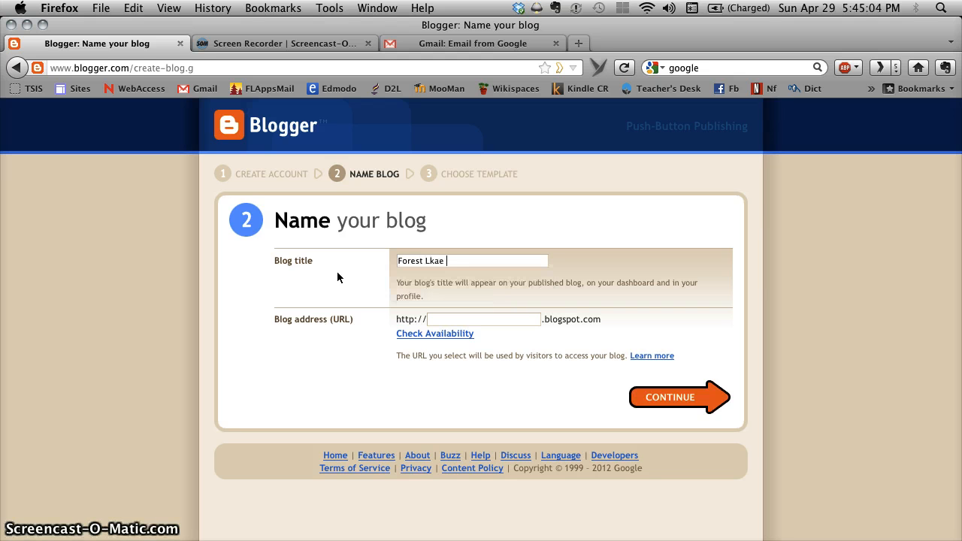
pyautogui.press('BackSpace')
pyautogui.press('BackSpace')
pyautogui.press('BackSpace')
pyautogui.press('BackSpace')
pyautogui.press('BackSpace')
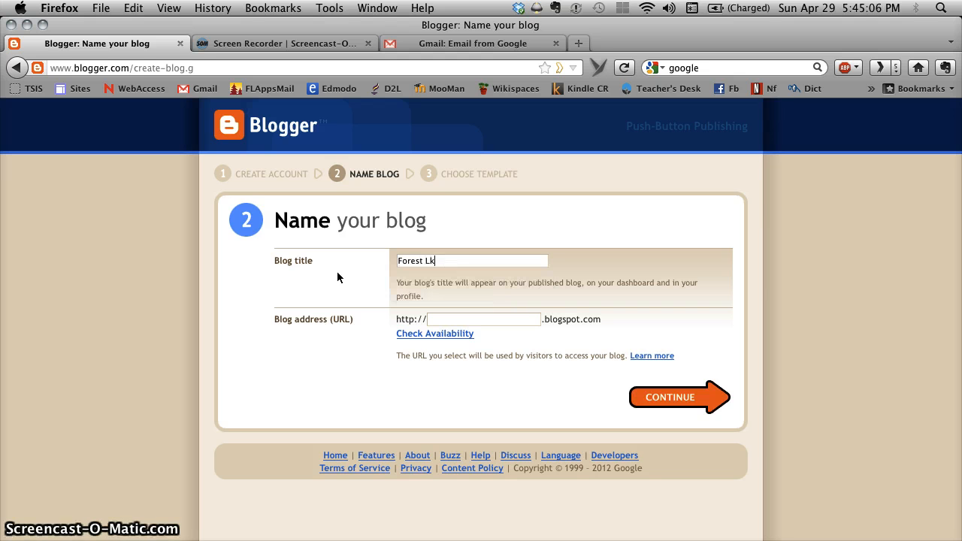
pyautogui.write('ake')
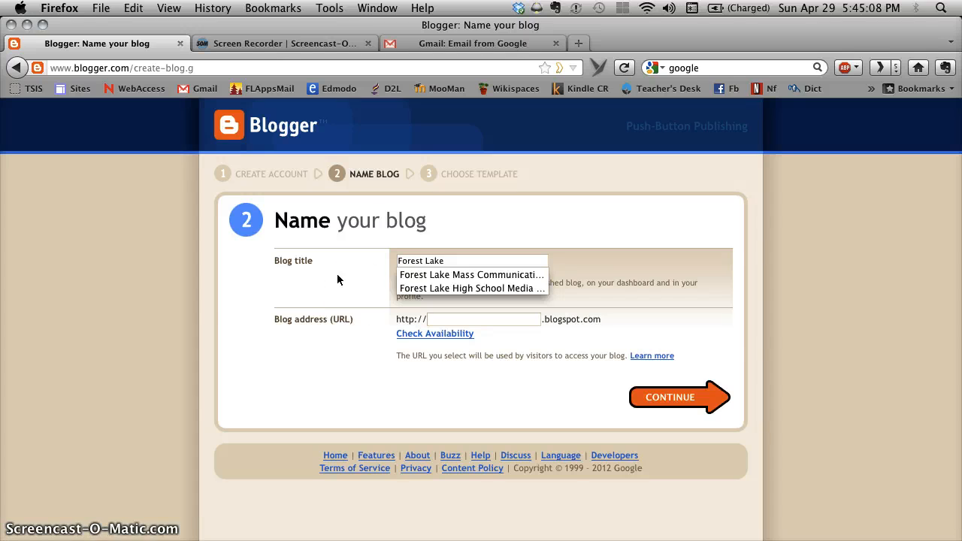
pyautogui.click(426, 277)
pyautogui.click(426, 275)
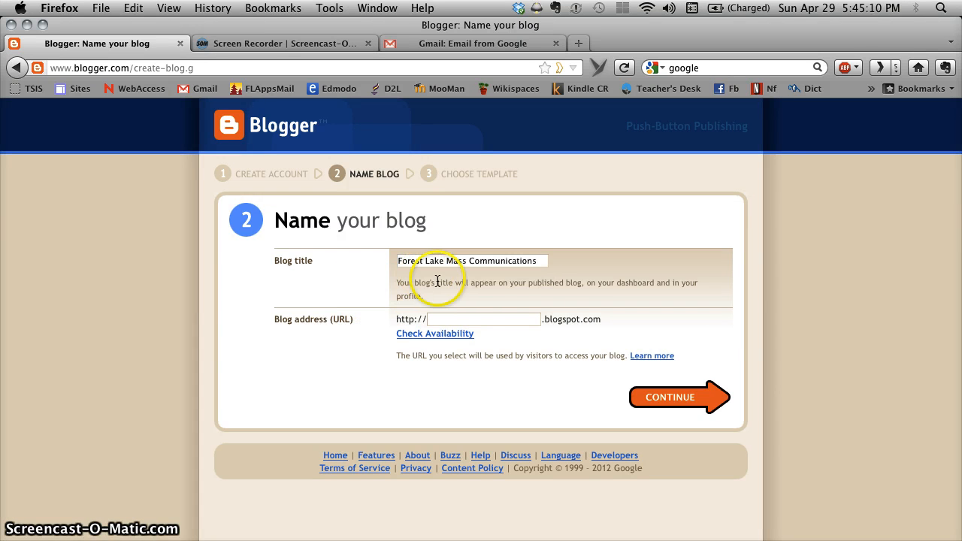
# Step: Enter flmasscomm as the blog address and submit the naming step
pyautogui.click(460, 320)
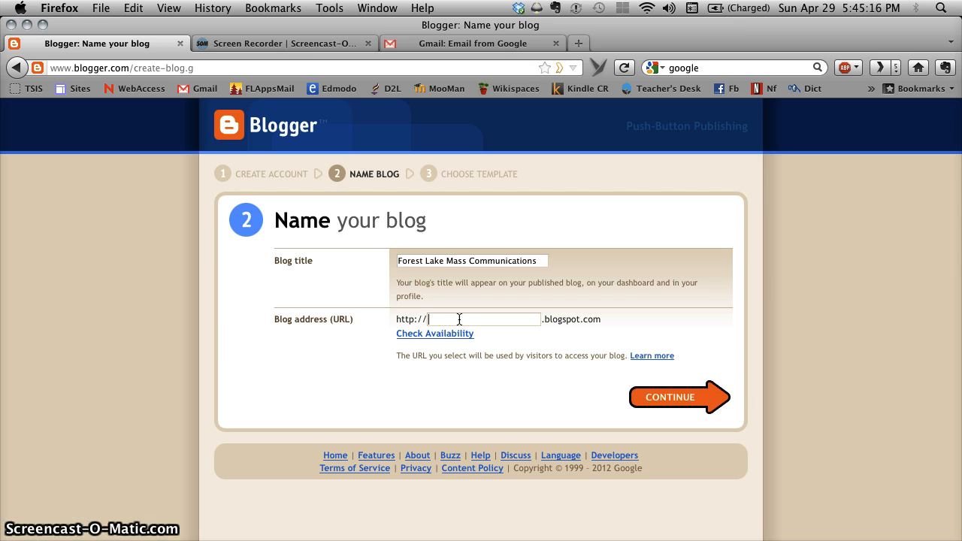
pyautogui.write('flma')
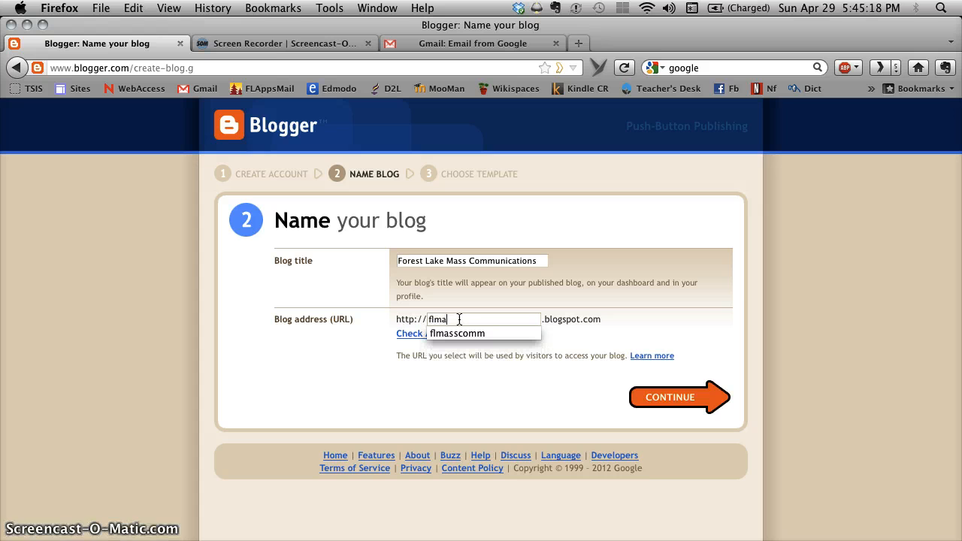
pyautogui.write('sscomm')
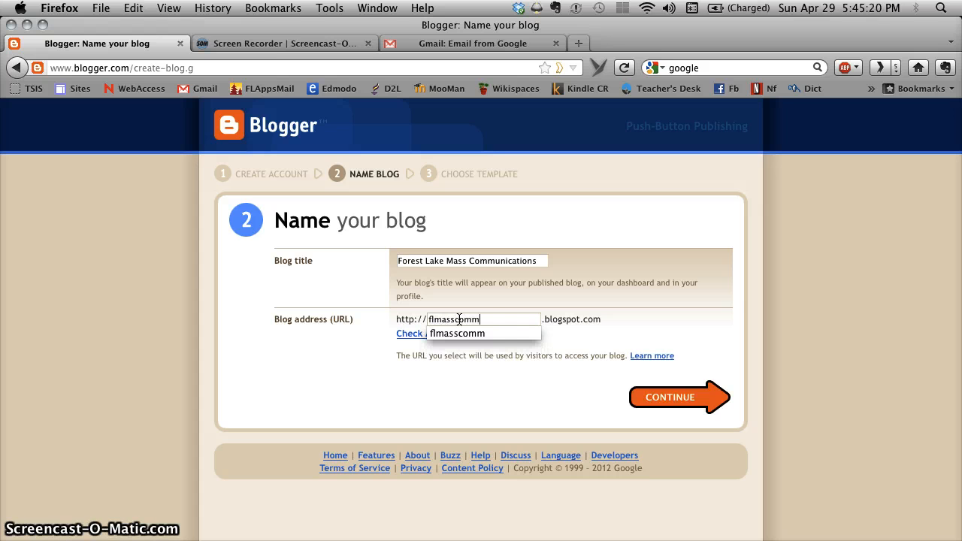
pyautogui.click(480, 334)
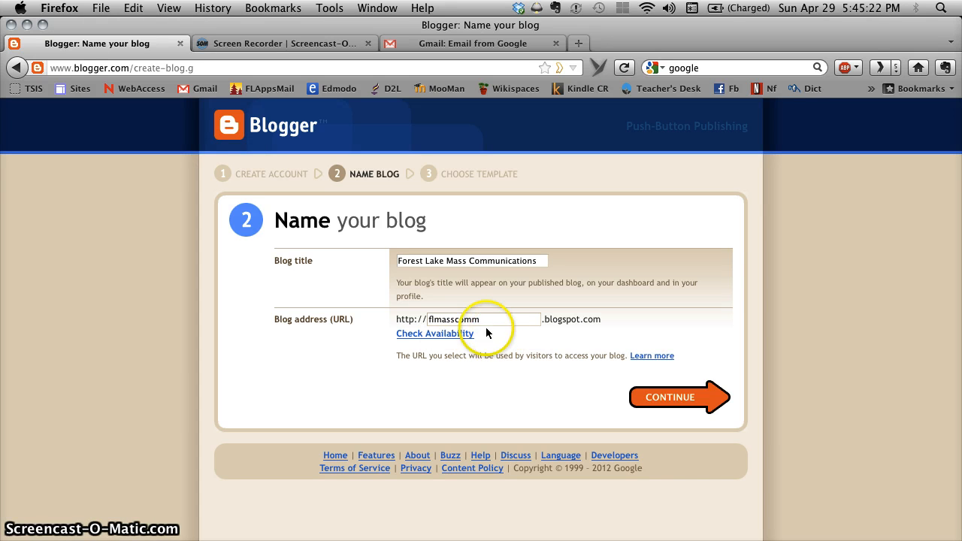
pyautogui.click(676, 400)
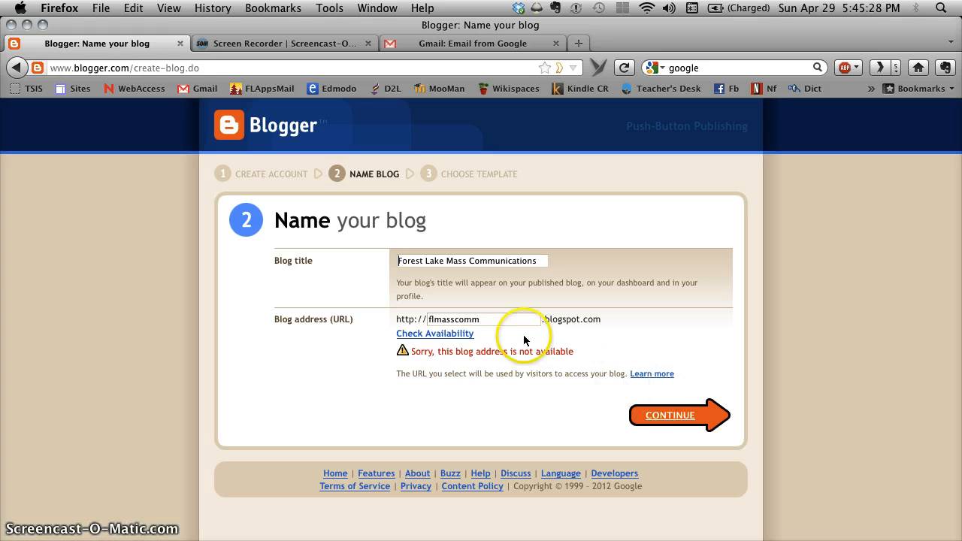
# Step: Change the blog address to flhsmasscomm by inserting 'hs' after 'fl', then continue
pyautogui.click(433, 319)
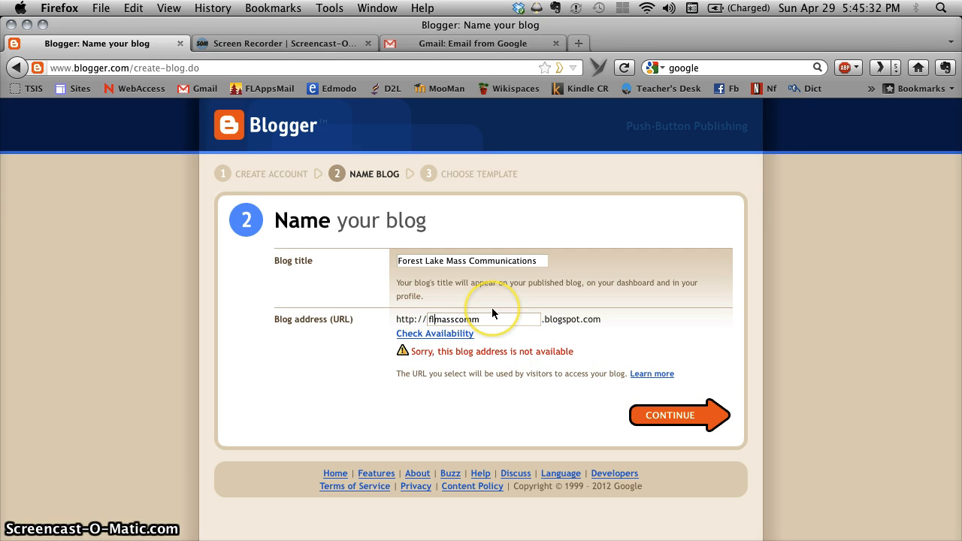
pyautogui.write('hs')
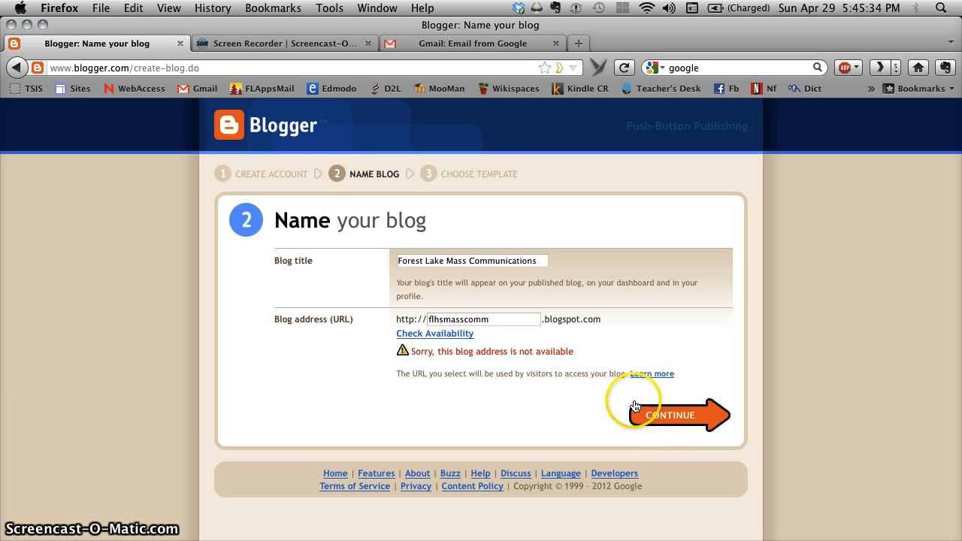
pyautogui.click(671, 416)
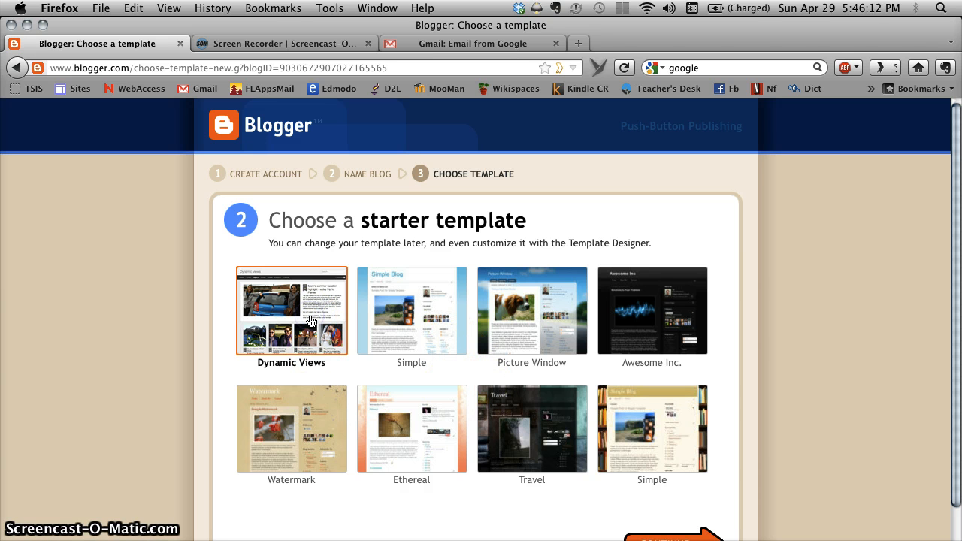
# Step: Keep the Dynamic Views template, finish setup, and start blogging in a new post
pyautogui.scroll(-3, 627, 503)
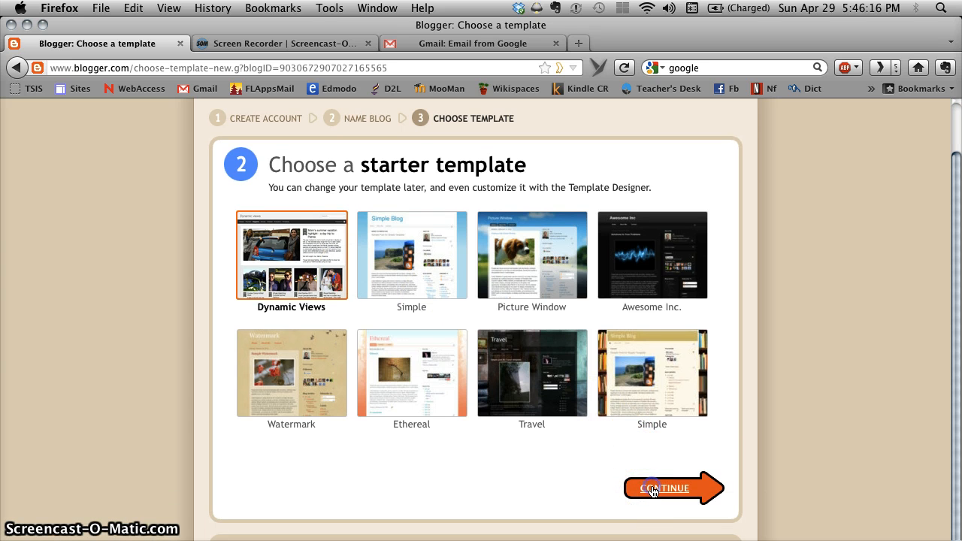
pyautogui.click(652, 491)
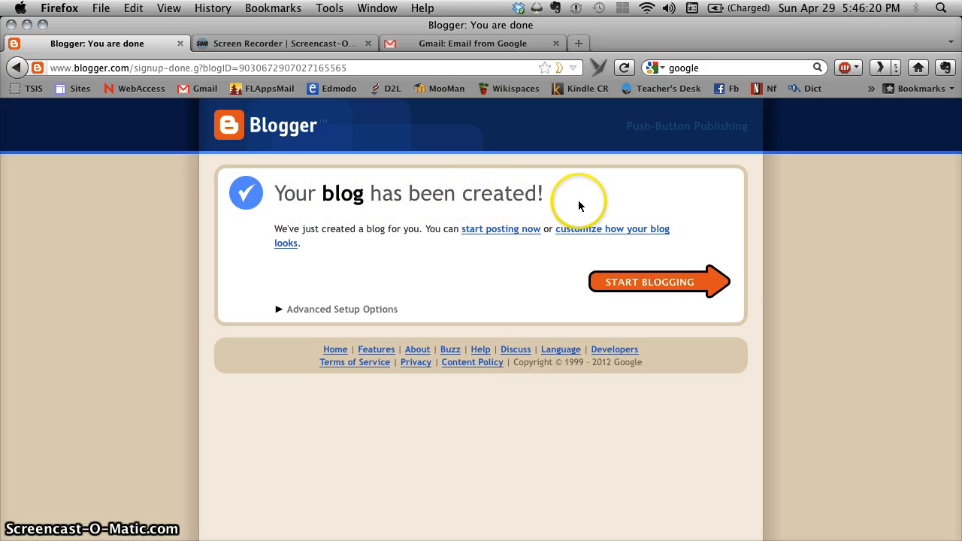
pyautogui.click(639, 285)
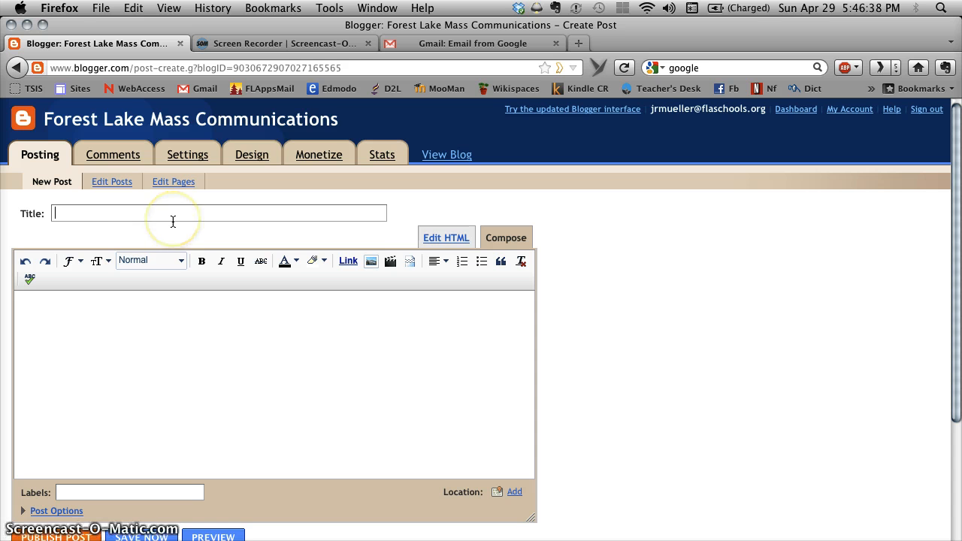
# Step: Enter the title 'Welcome Post' and body 'Welcome to my Mass Communications blog.', then publish
pyautogui.write('Welco')
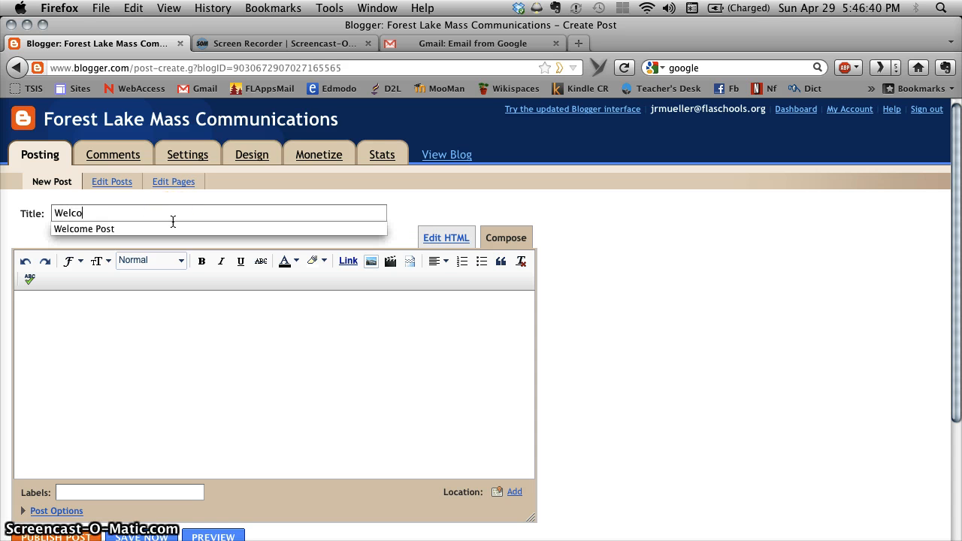
pyautogui.write('me P')
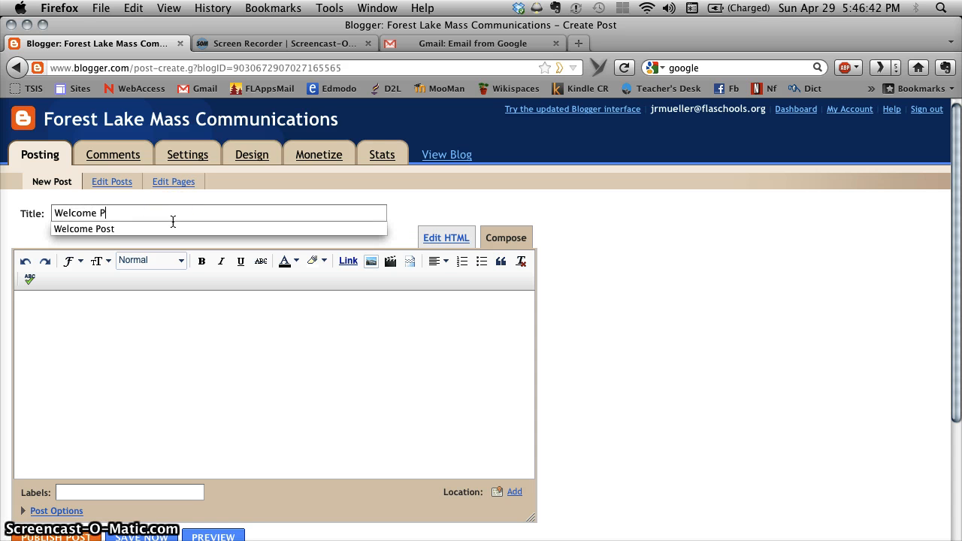
pyautogui.write('ost')
pyautogui.click(133, 314)
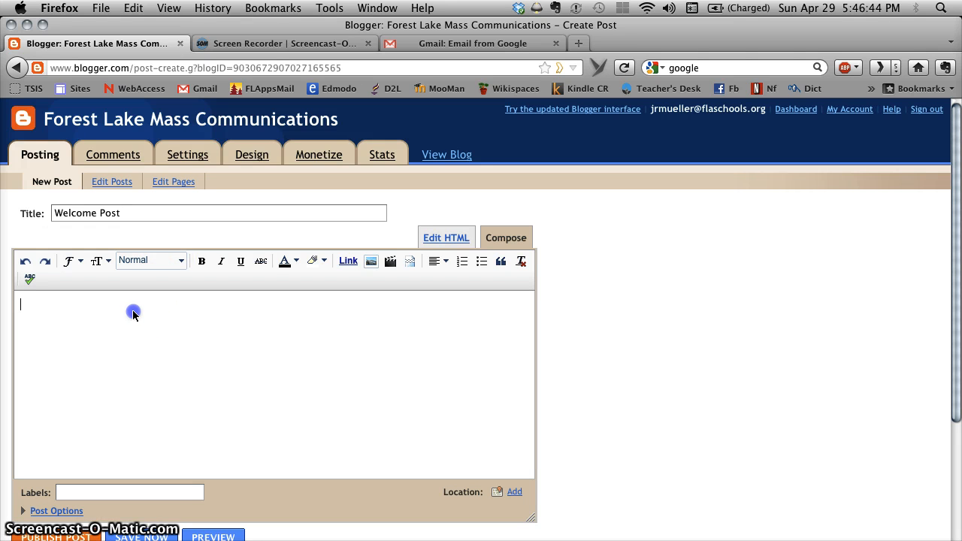
pyautogui.write('Welcome')
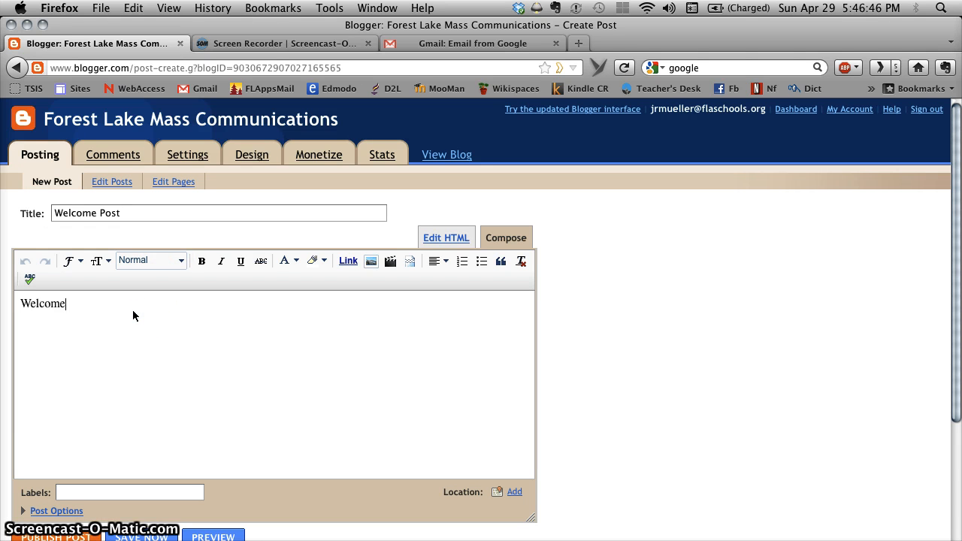
pyautogui.write(' to ')
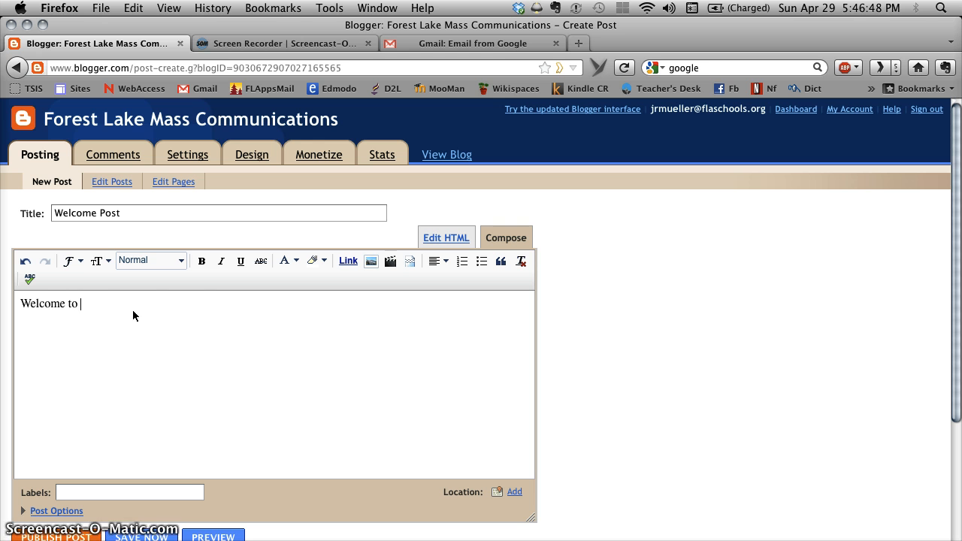
pyautogui.write('my Mass')
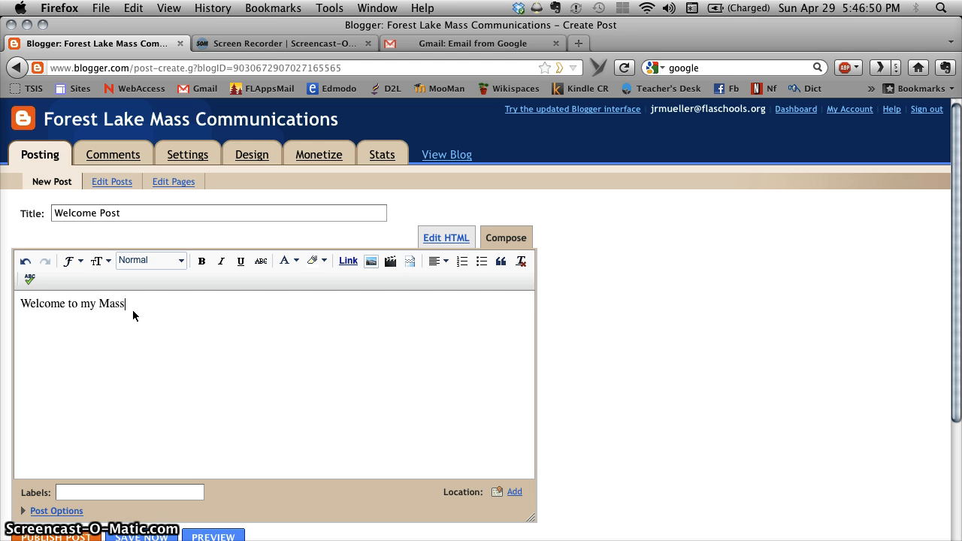
pyautogui.write(' Con')
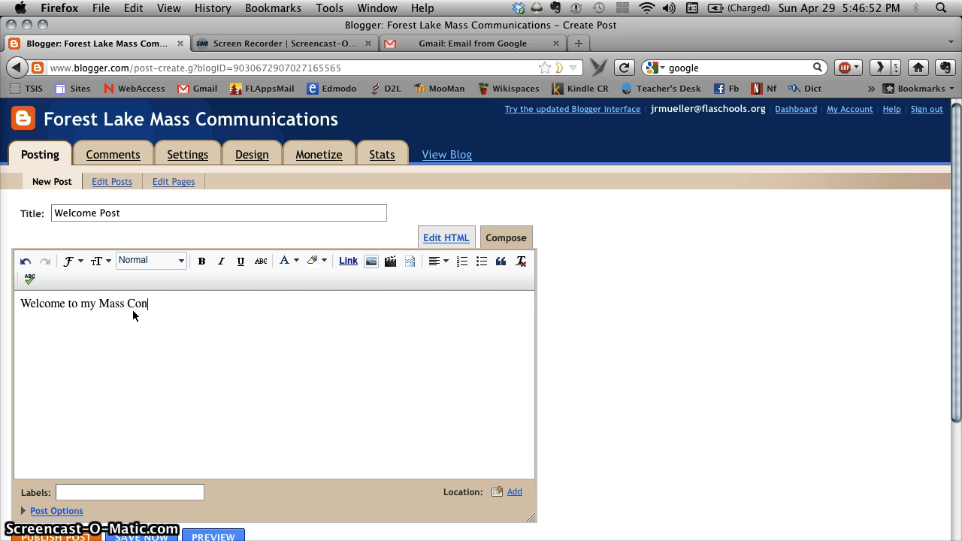
pyautogui.press('BackSpace')
pyautogui.write('mmunc')
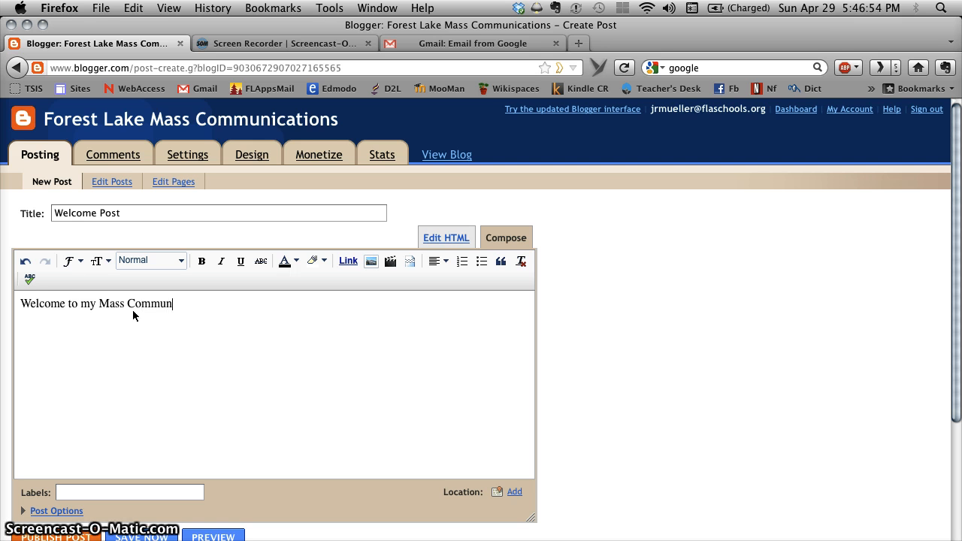
pyautogui.press('BackSpace')
pyautogui.write('i')
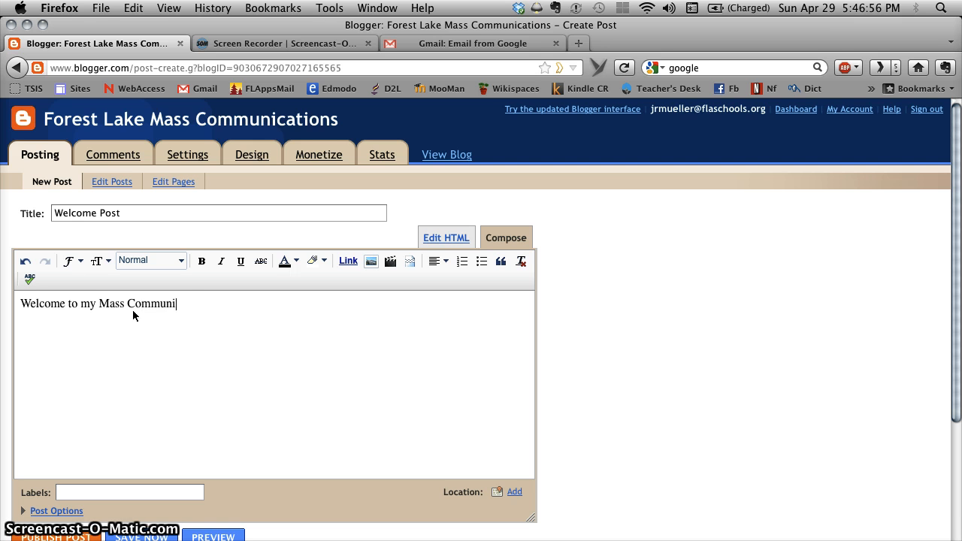
pyautogui.write('cations b')
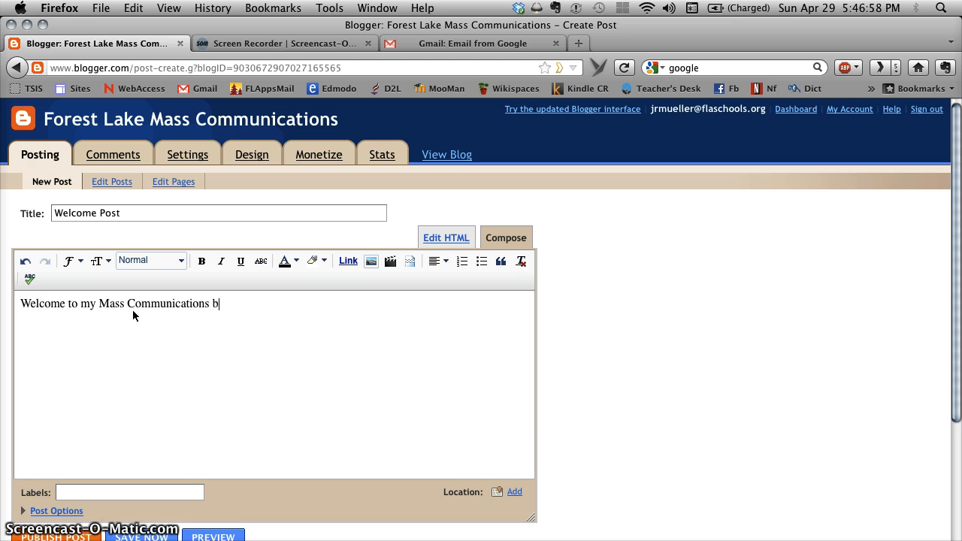
pyautogui.write('log.')
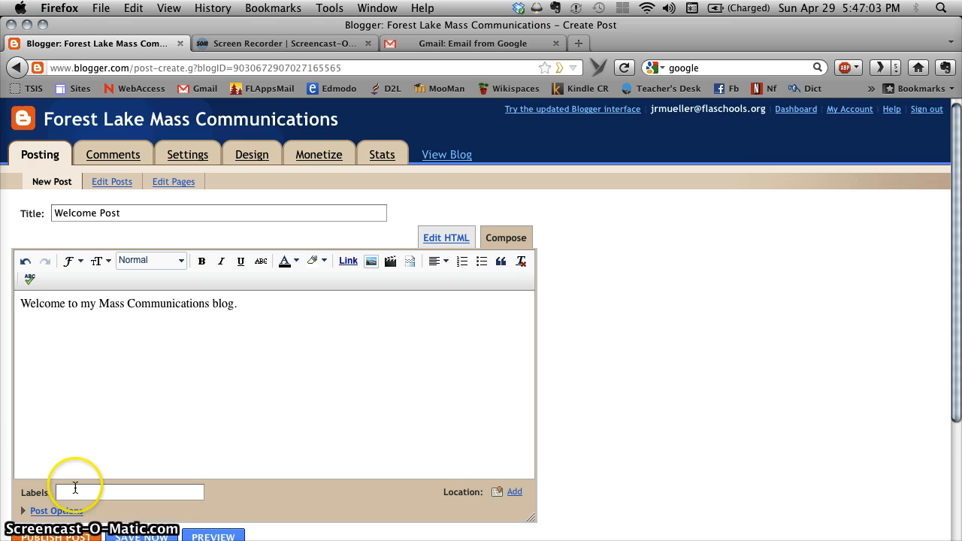
pyautogui.scroll(-2, 76, 487)
pyautogui.click(68, 486)
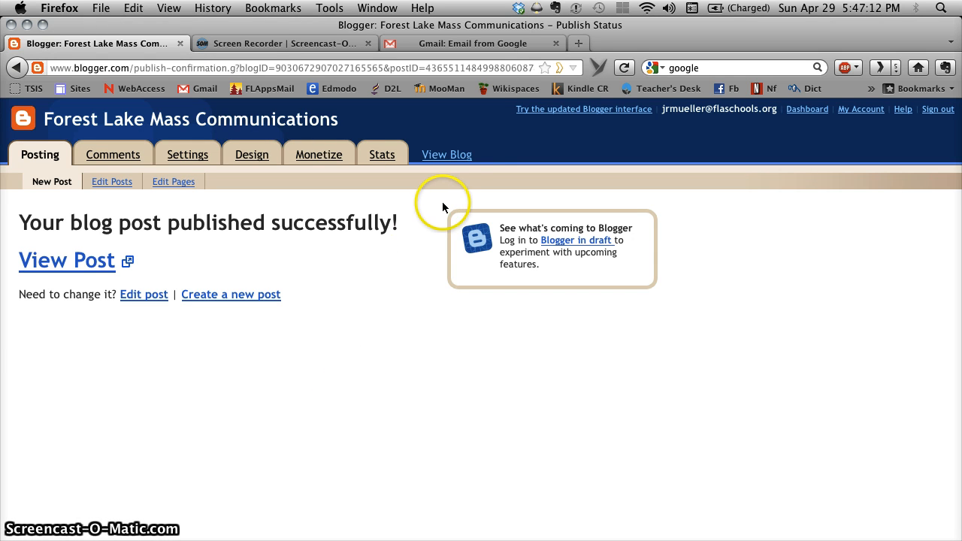
# Step: Use View Blog to load flhsmasscomm.blogspot.com showing the new post
pyautogui.click(459, 155)
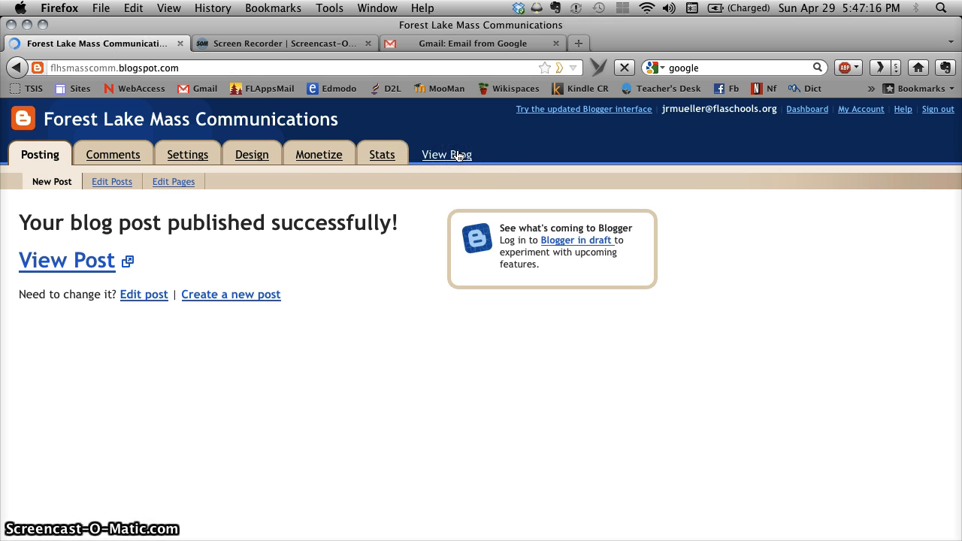